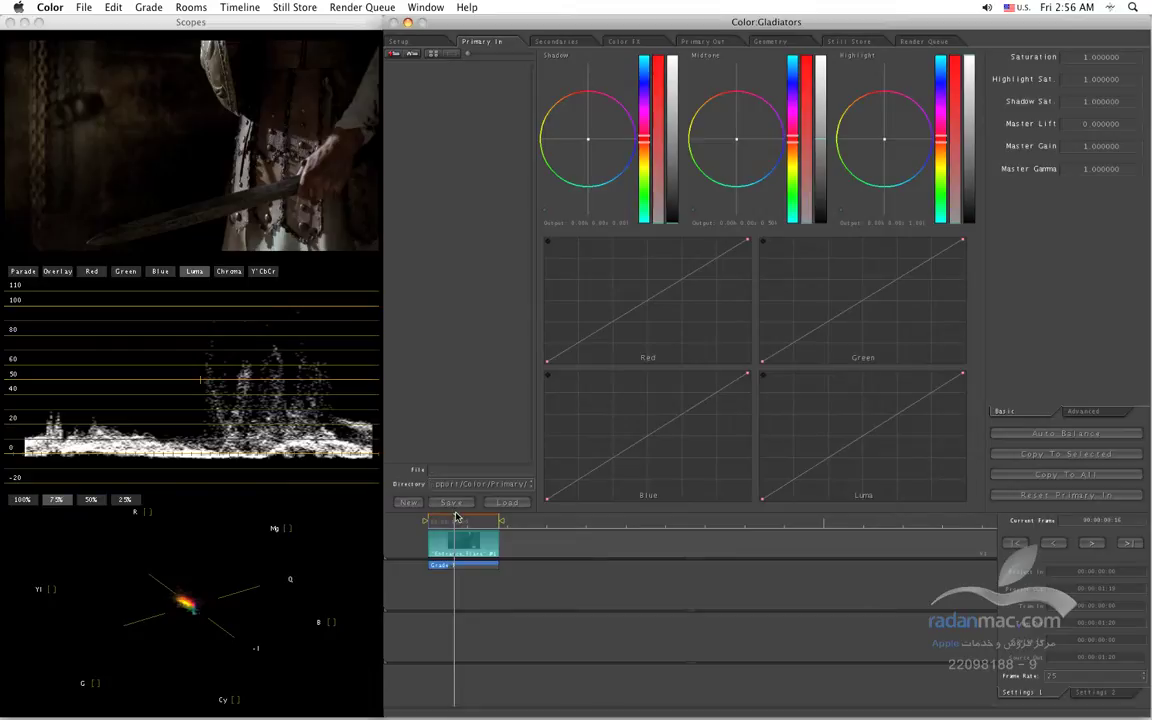
# Play the clip from near its start to review how the lighting changes when the flash hits
pyautogui.moveTo(449, 520); pyautogui.dragTo(433, 520)
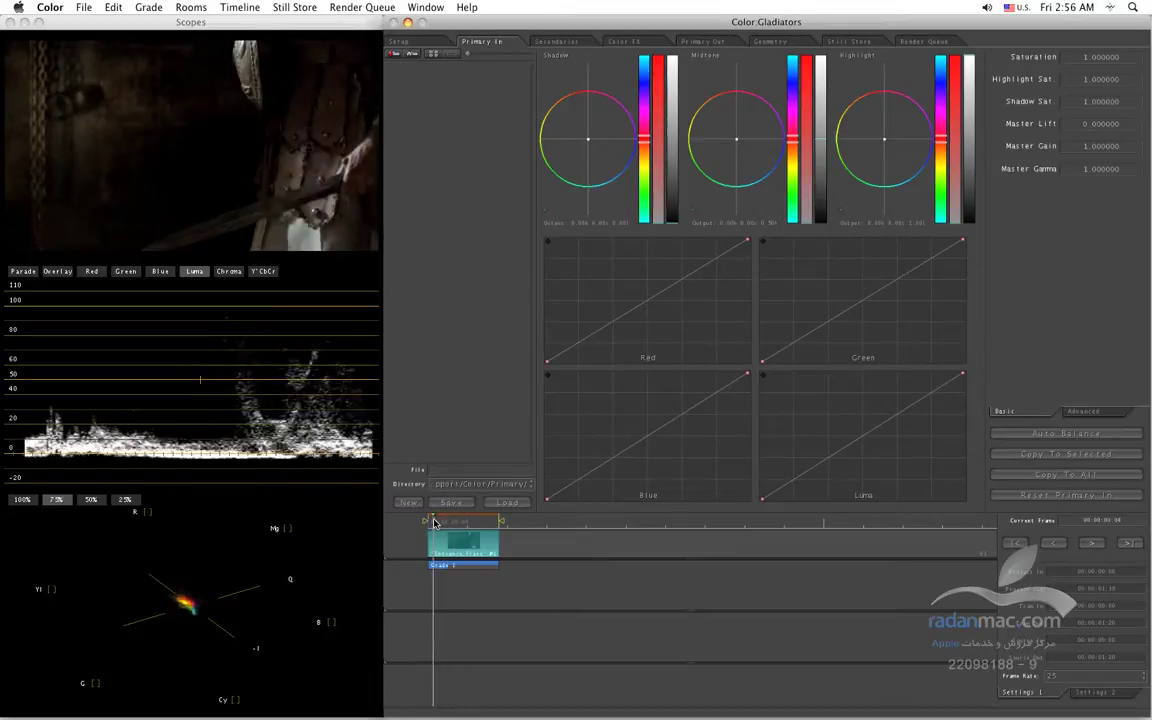
pyautogui.press('space')
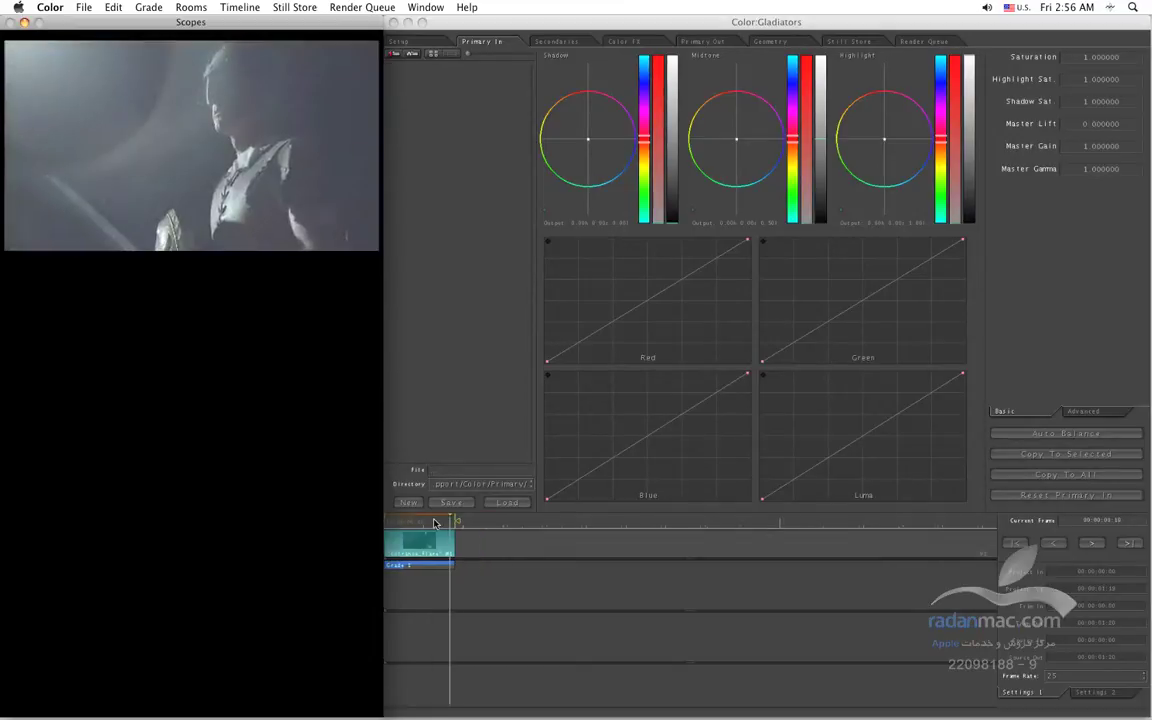
pyautogui.press('space')
# Add a Primary In keyframe at 00:00:01:02, just before the flash, and enlarge the keyframe track in the timeline
pyautogui.moveTo(450, 521); pyautogui.dragTo(427, 527)
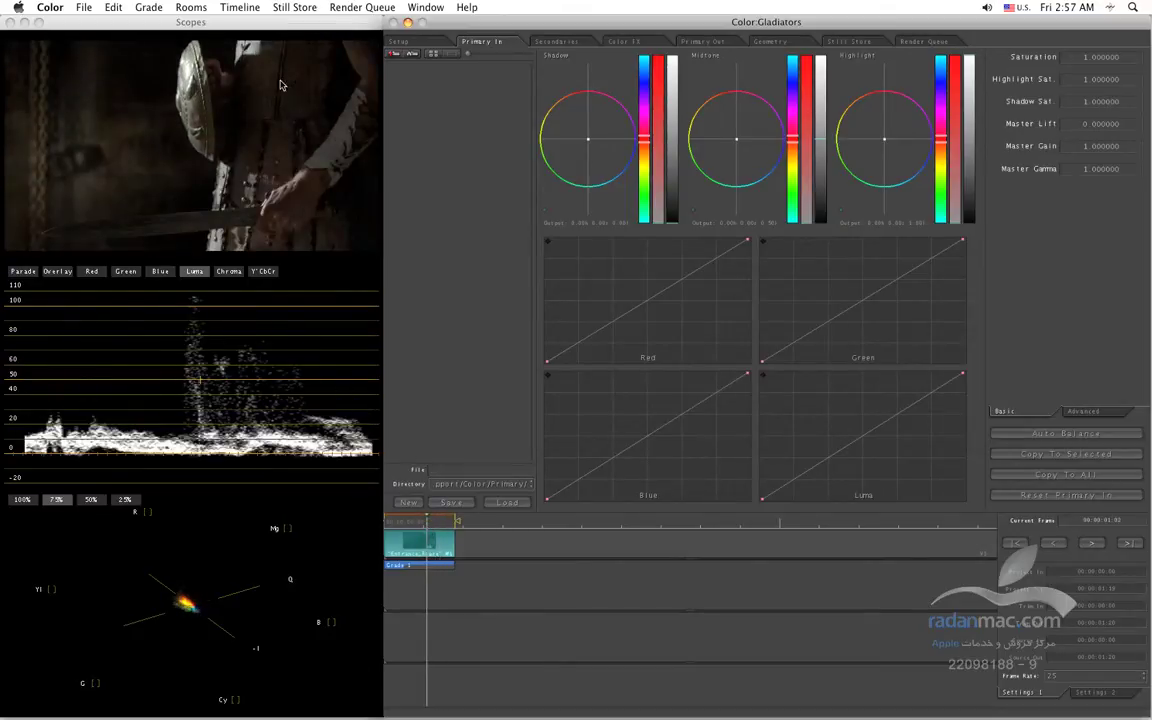
pyautogui.click(240, 7)
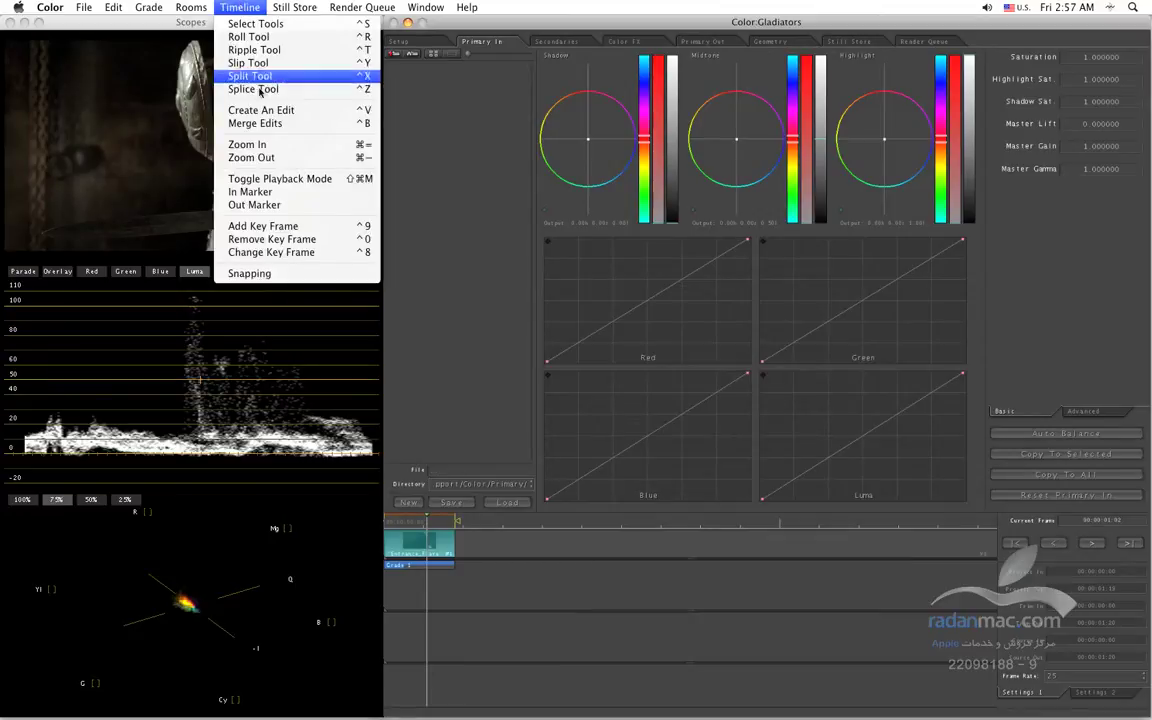
pyautogui.click(314, 232)
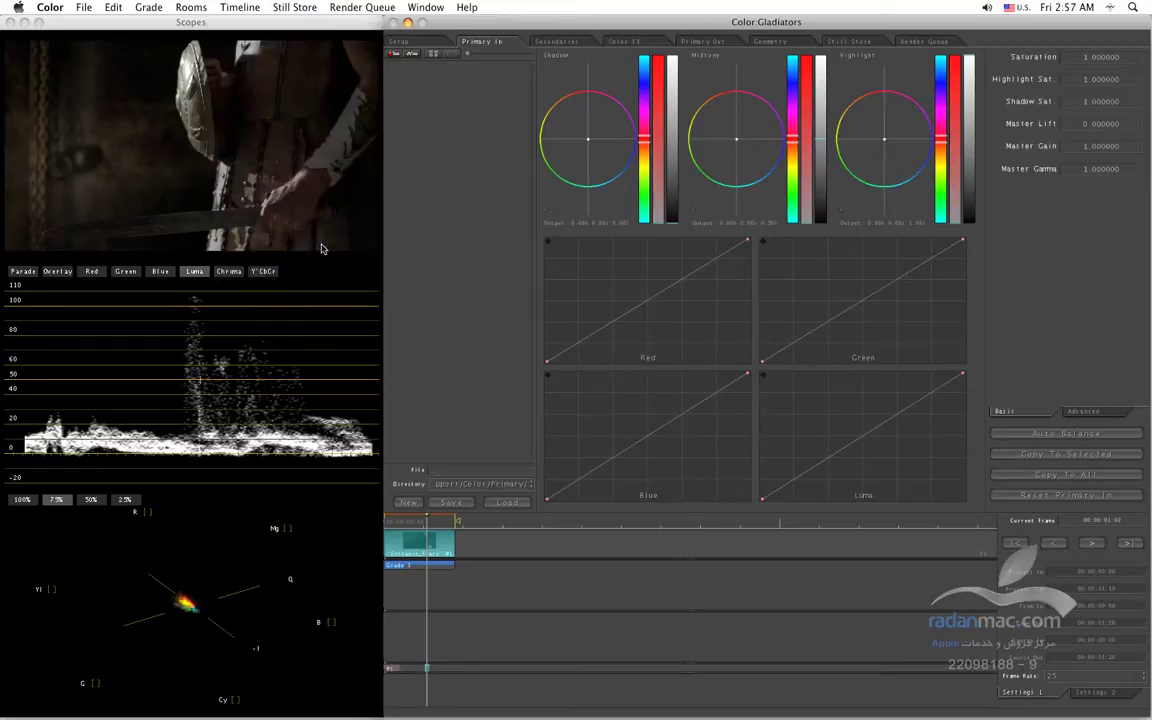
pyautogui.moveTo(686, 668)
pyautogui.mouseDown()
pyautogui.moveTo(676, 617)
pyautogui.moveTo(689, 597)
pyautogui.moveTo(697, 653)
pyautogui.mouseUp()
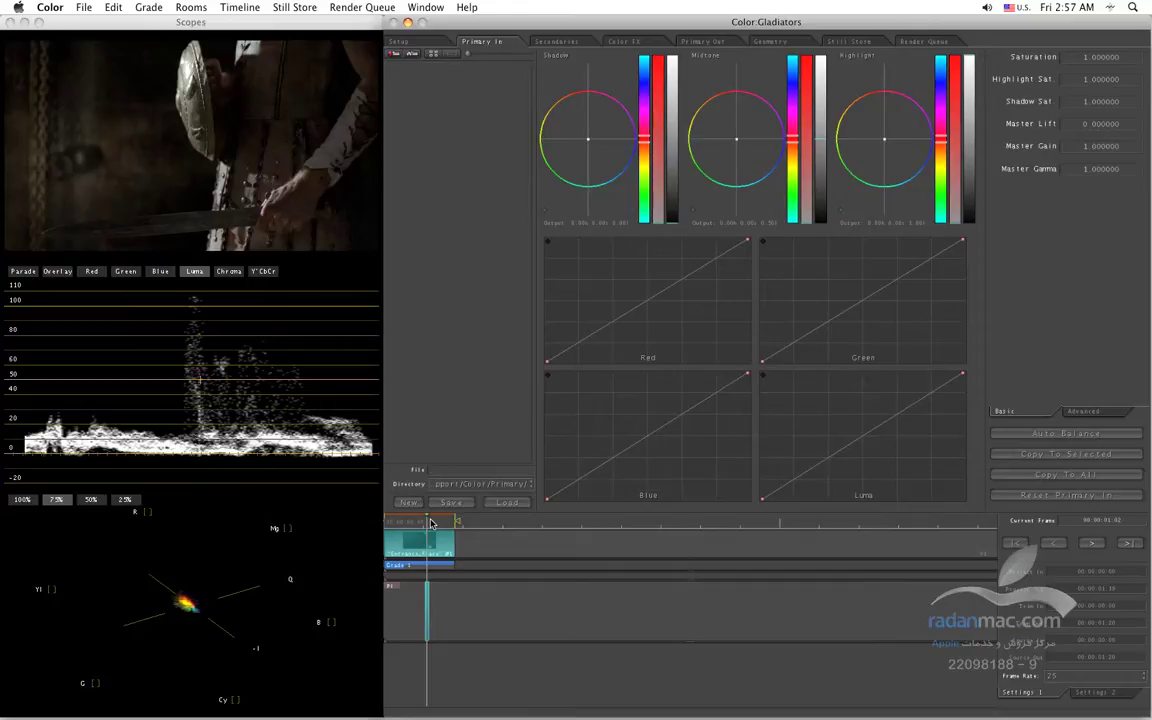
# Add a second Primary In keyframe at 00:00:01:08, where the flash has filled the frame
pyautogui.moveTo(431, 523)
pyautogui.mouseDown()
pyautogui.moveTo(452, 522)
pyautogui.moveTo(438, 523)
pyautogui.mouseUp()
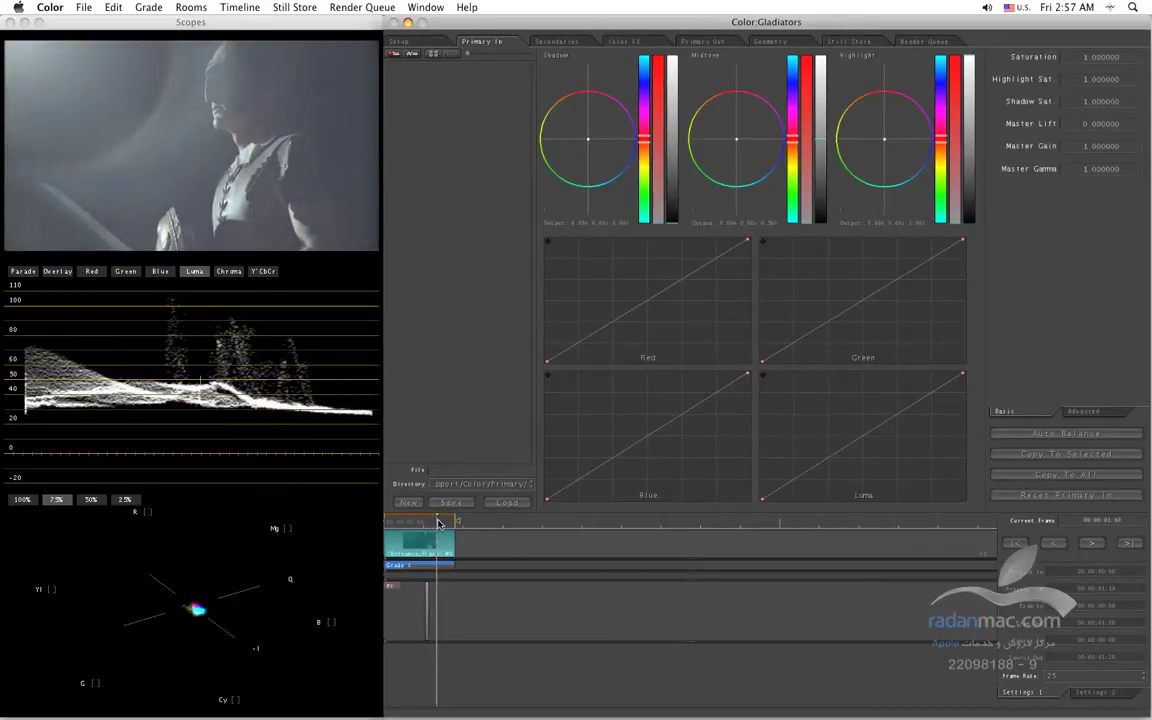
pyautogui.click(222, 5)
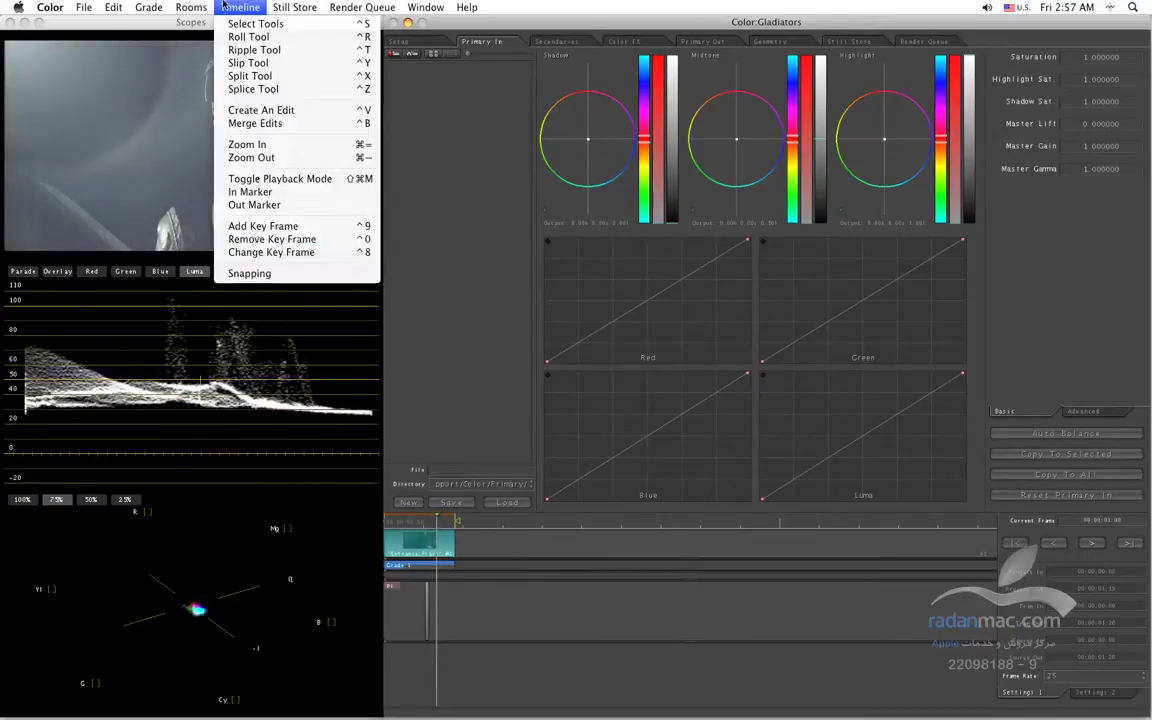
pyautogui.click(323, 229)
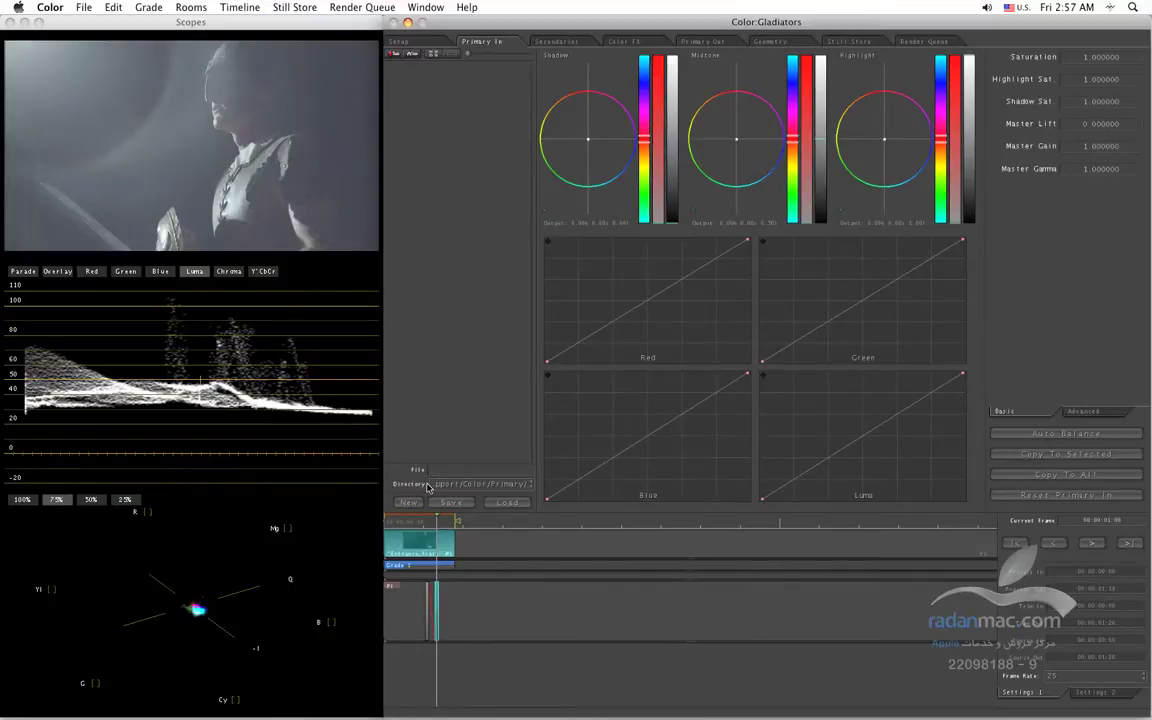
# At the first keyframe, raise the image contrast and set Saturation to 1.1
pyautogui.moveTo(477, 522); pyautogui.dragTo(1085, 478)
pyautogui.moveTo(404, 523); pyautogui.dragTo(888, 474)
pyautogui.moveTo(464, 518); pyautogui.dragTo(640, 510)
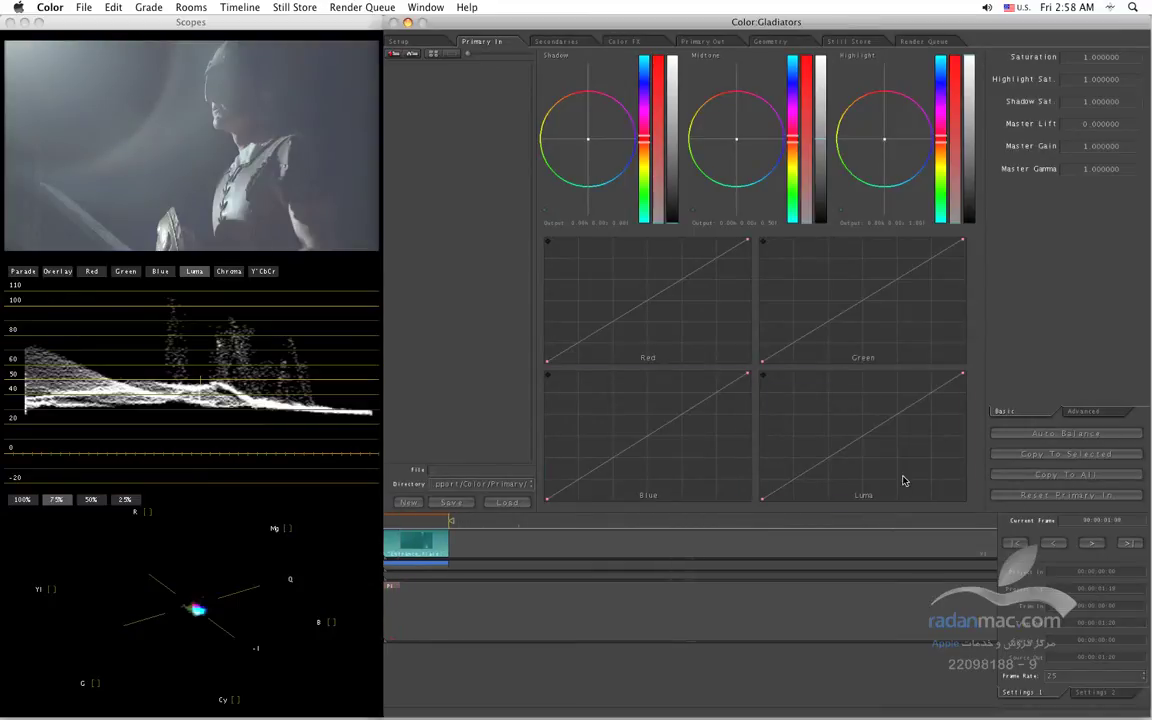
pyautogui.moveTo(496, 518); pyautogui.dragTo(884, 524)
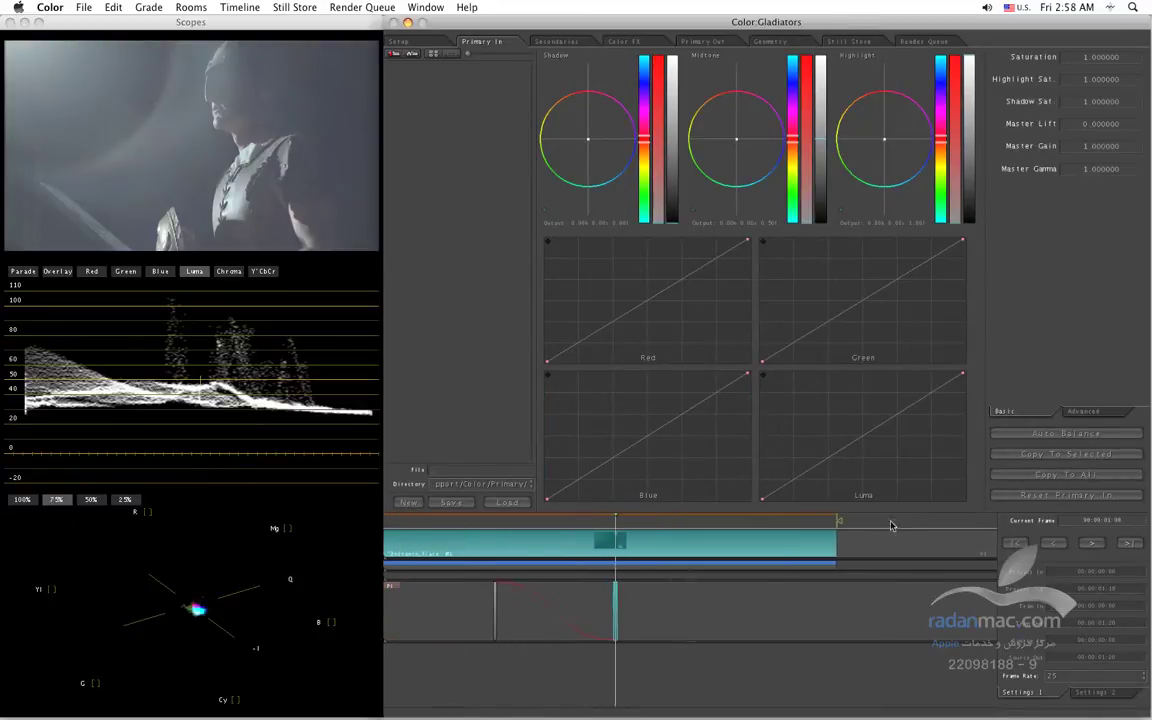
pyautogui.click(507, 522)
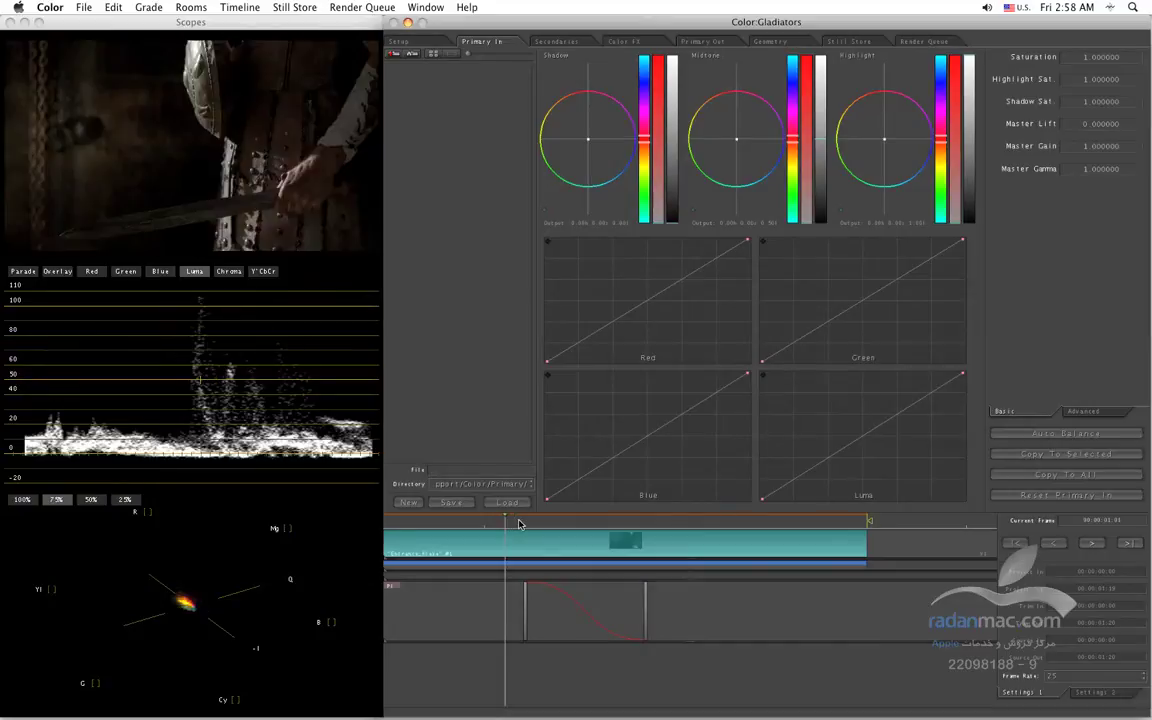
pyautogui.moveTo(522, 527)
pyautogui.mouseDown()
pyautogui.moveTo(651, 528)
pyautogui.moveTo(535, 521)
pyautogui.mouseUp()
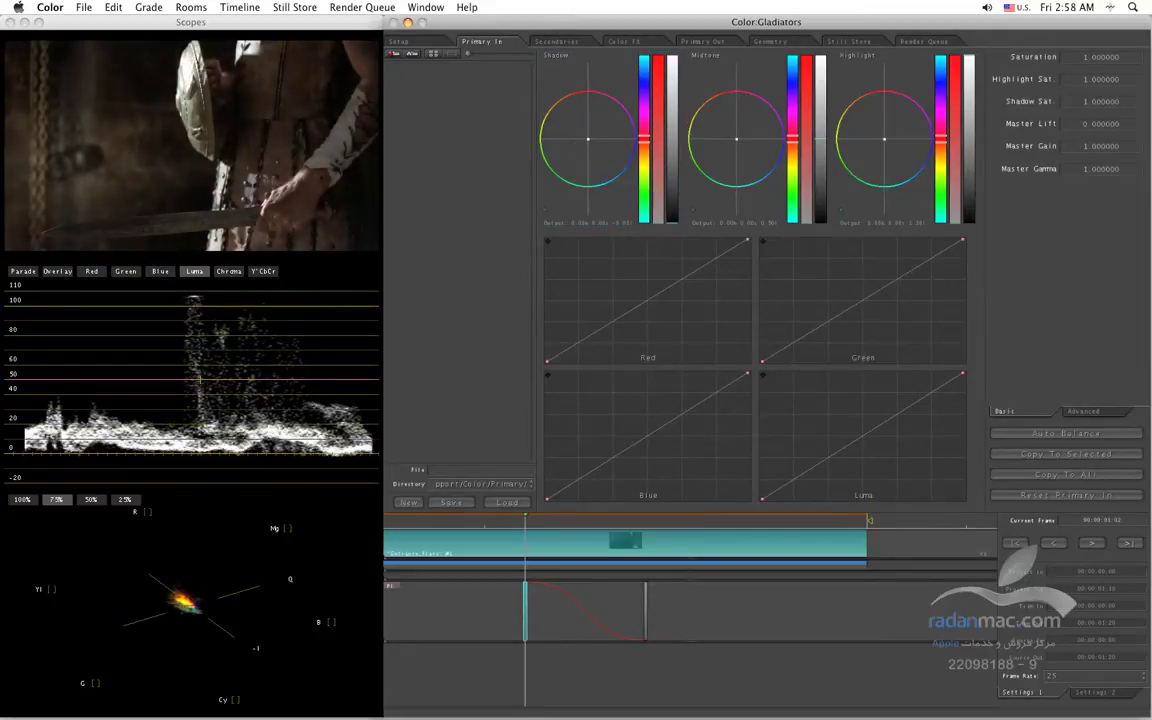
pyautogui.click(1093, 60)
pyautogui.write('1.1')
pyautogui.press('Return')
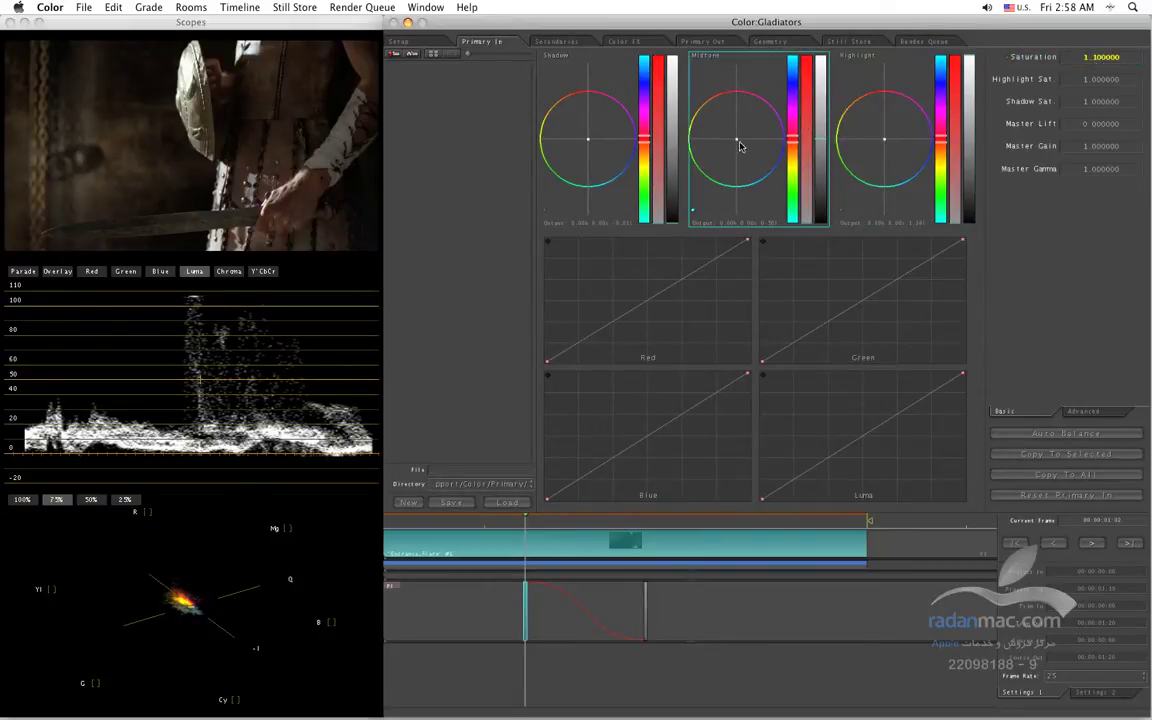
# Shift the midtones slightly toward blue at the first keyframe, checking the balance on the Parade scope
pyautogui.moveTo(736, 139); pyautogui.dragTo(738, 141)
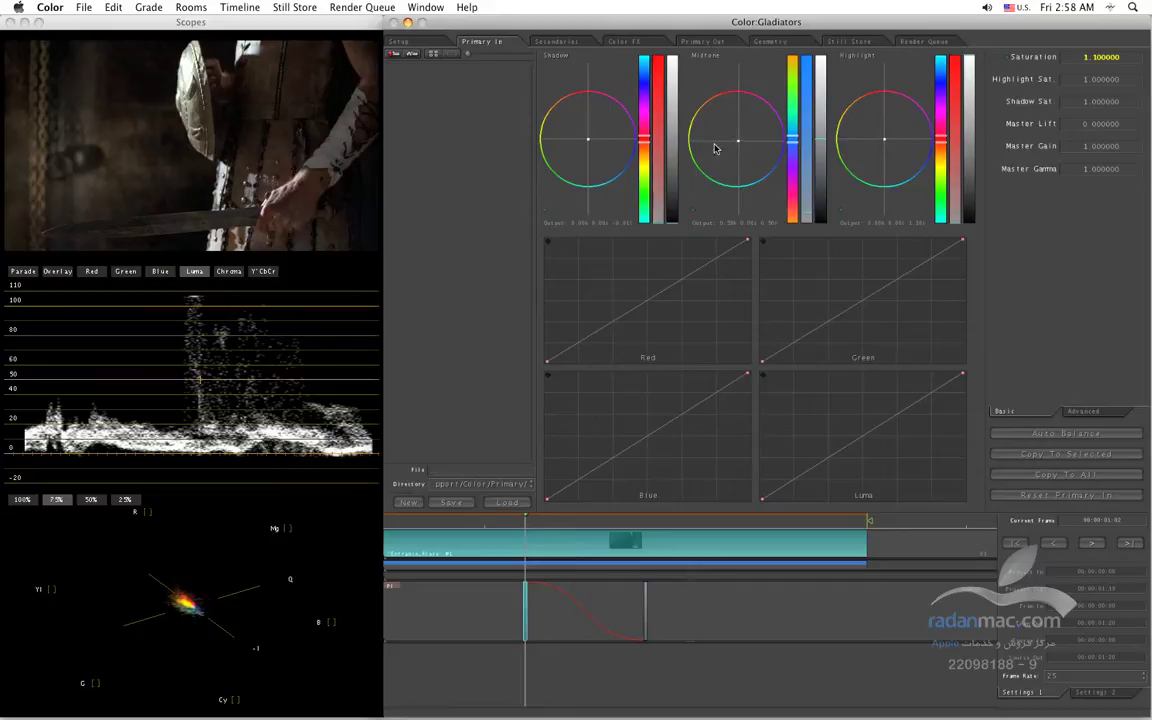
pyautogui.click(22, 272)
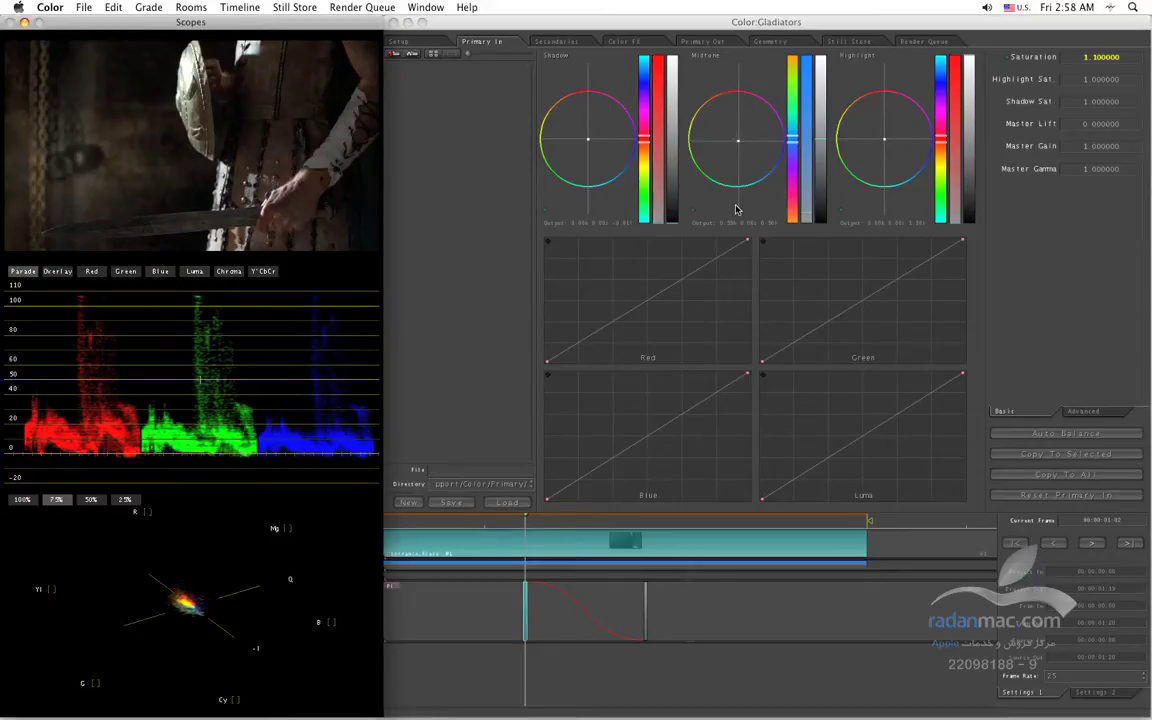
pyautogui.click(740, 146)
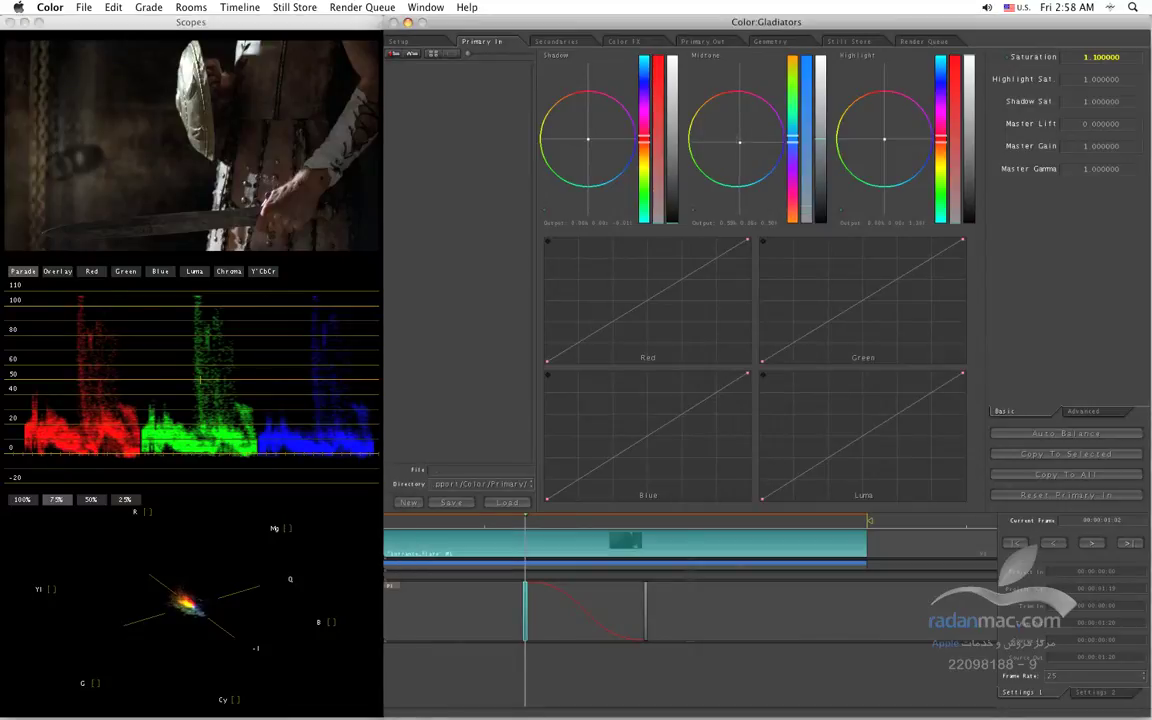
pyautogui.moveTo(740, 143); pyautogui.dragTo(741, 142)
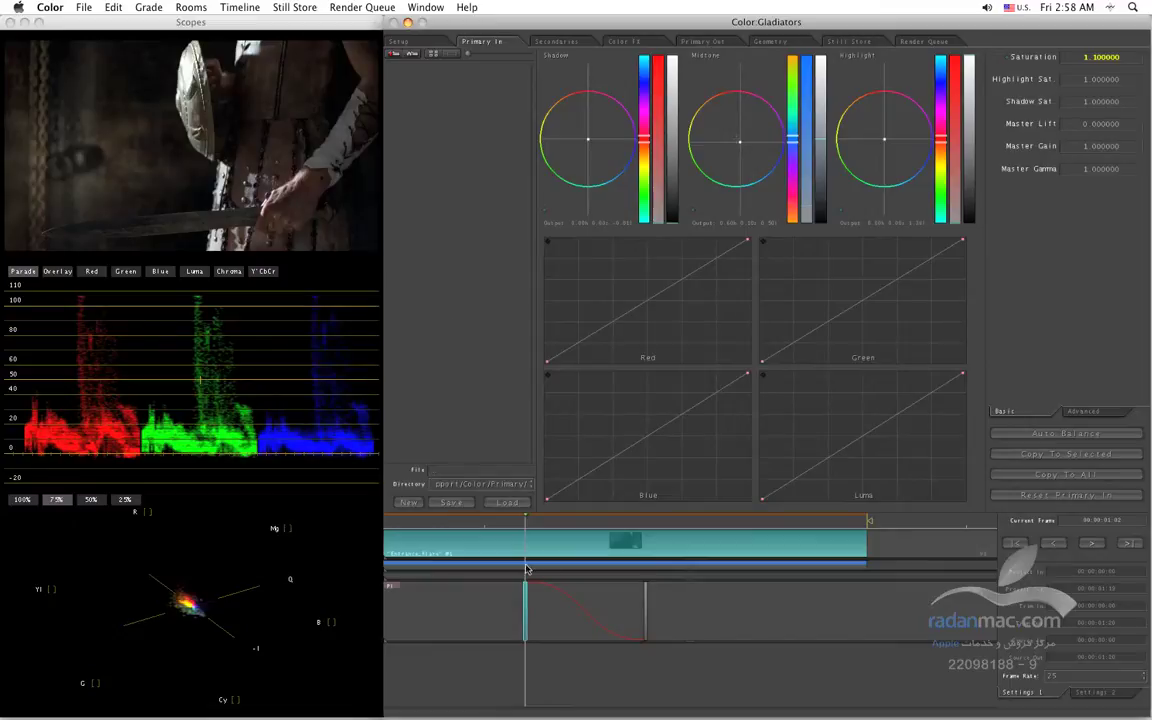
# At the second keyframe, darken the shadows and midtones and brighten the highlights, judging the levels on the Luma waveform
pyautogui.click(626, 527)
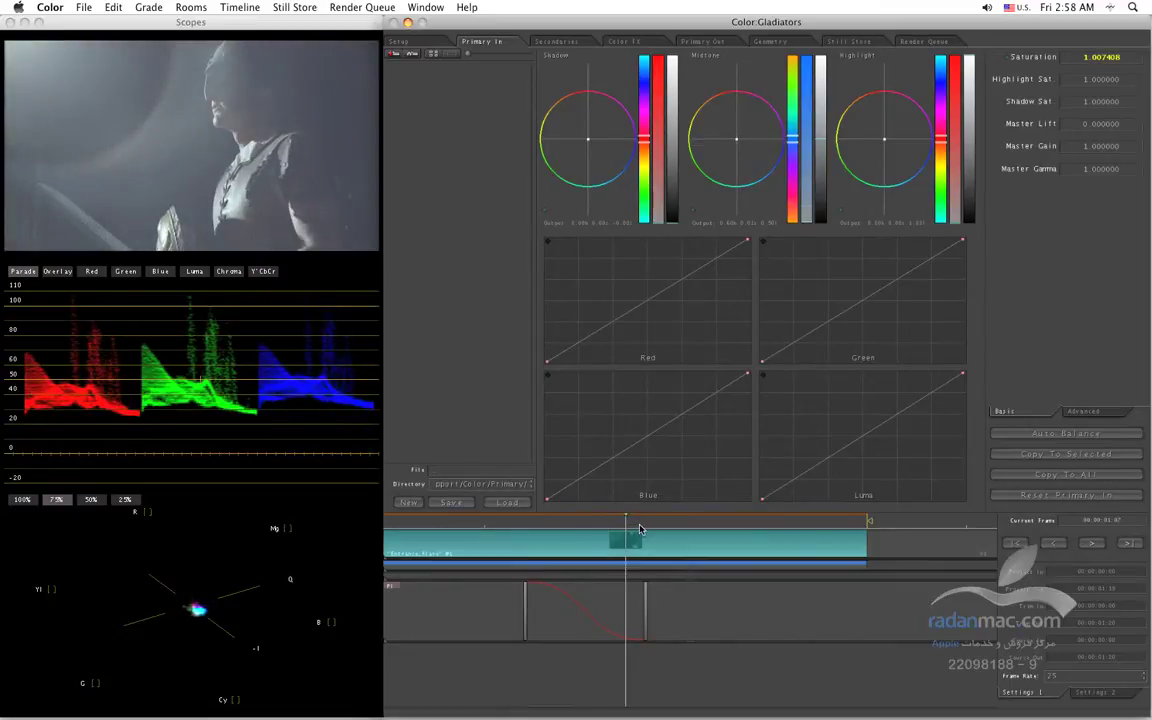
pyautogui.click(646, 527)
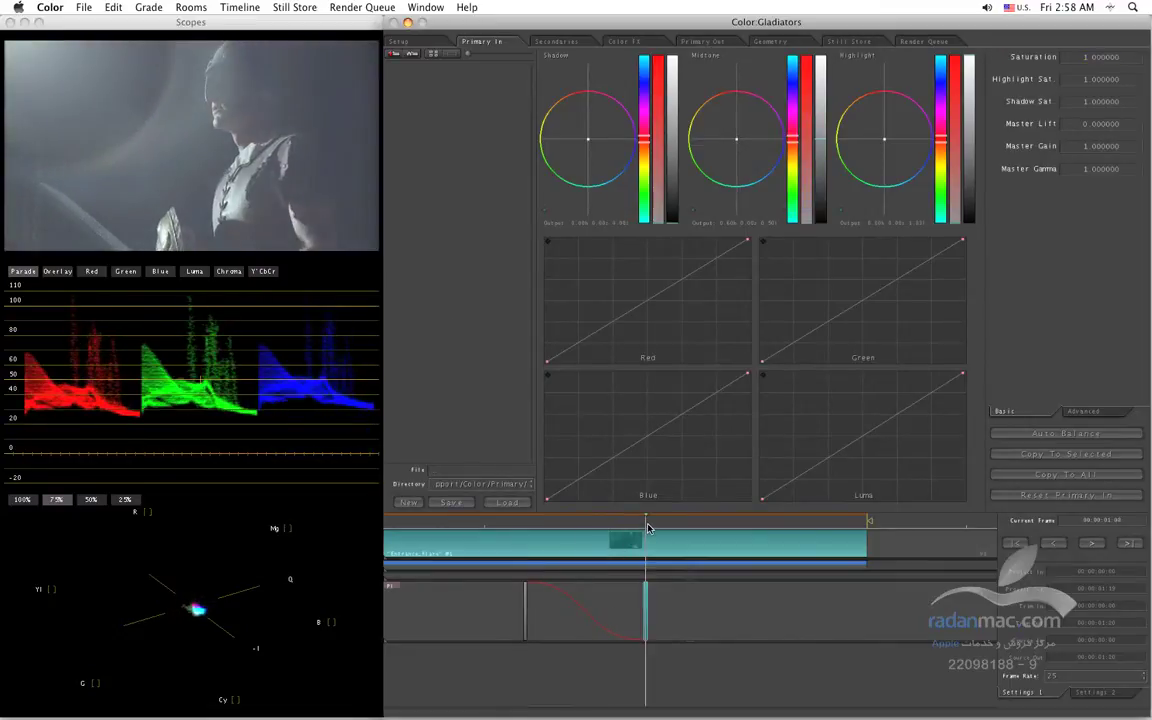
pyautogui.click(194, 271)
pyautogui.click(602, 113)
pyautogui.moveTo(670, 138); pyautogui.dragTo(670, 158)
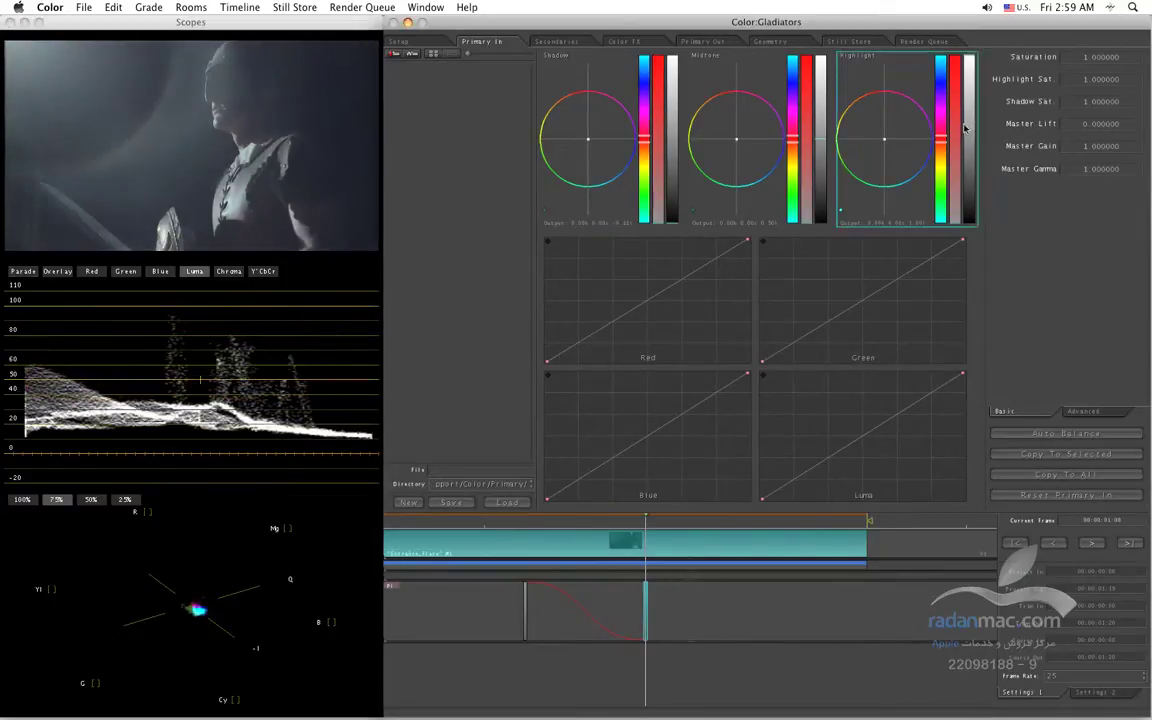
pyautogui.moveTo(969, 130); pyautogui.dragTo(969, 110)
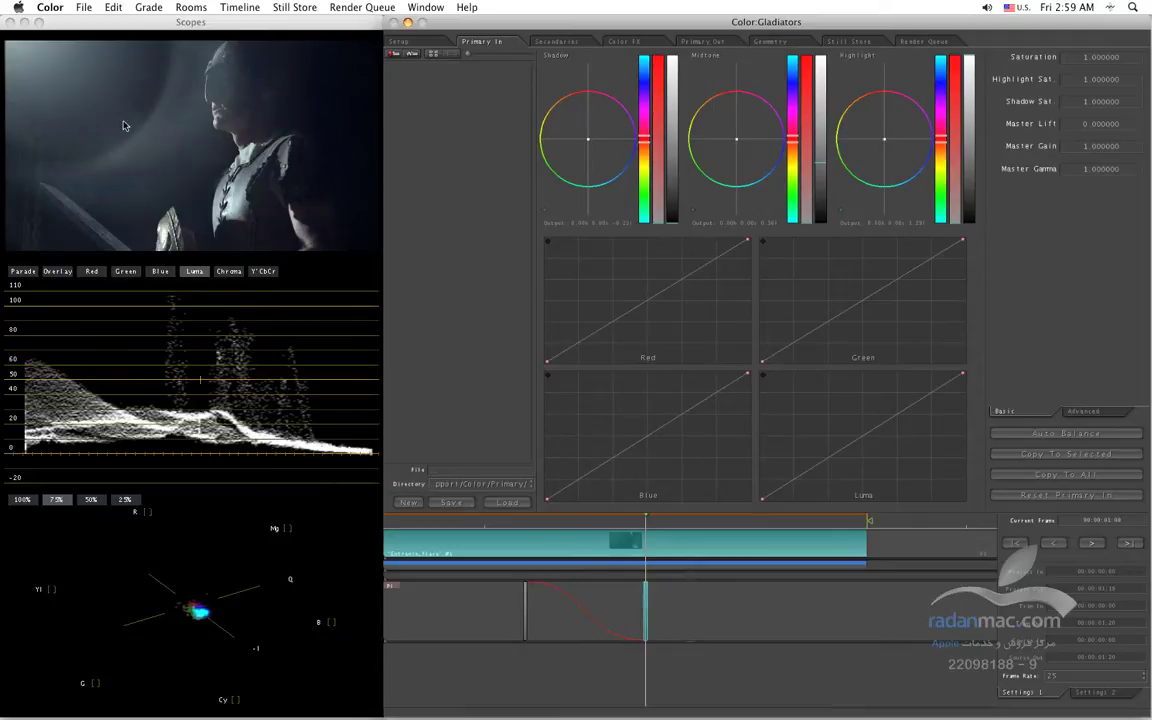
# Scrub between the two keyframes to review the grade transition, and look over the Geometry room before returning to Primary In
pyautogui.click(528, 521)
pyautogui.moveTo(502, 521); pyautogui.dragTo(658, 532)
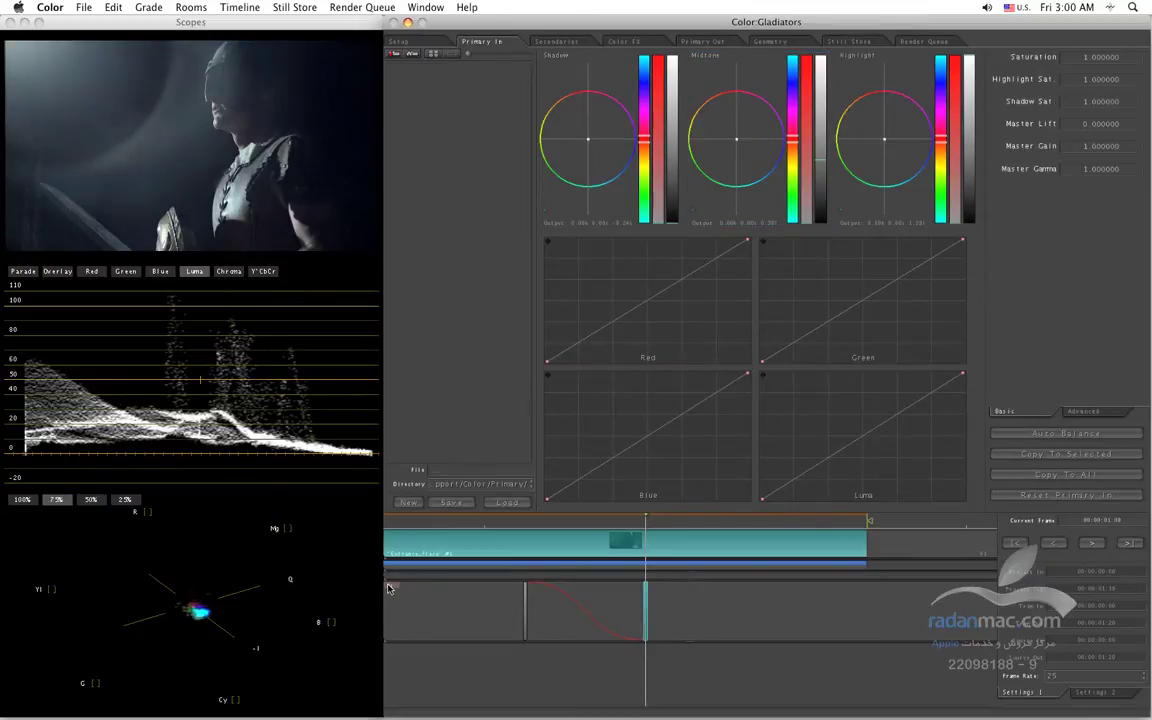
pyautogui.click(617, 43)
pyautogui.click(770, 42)
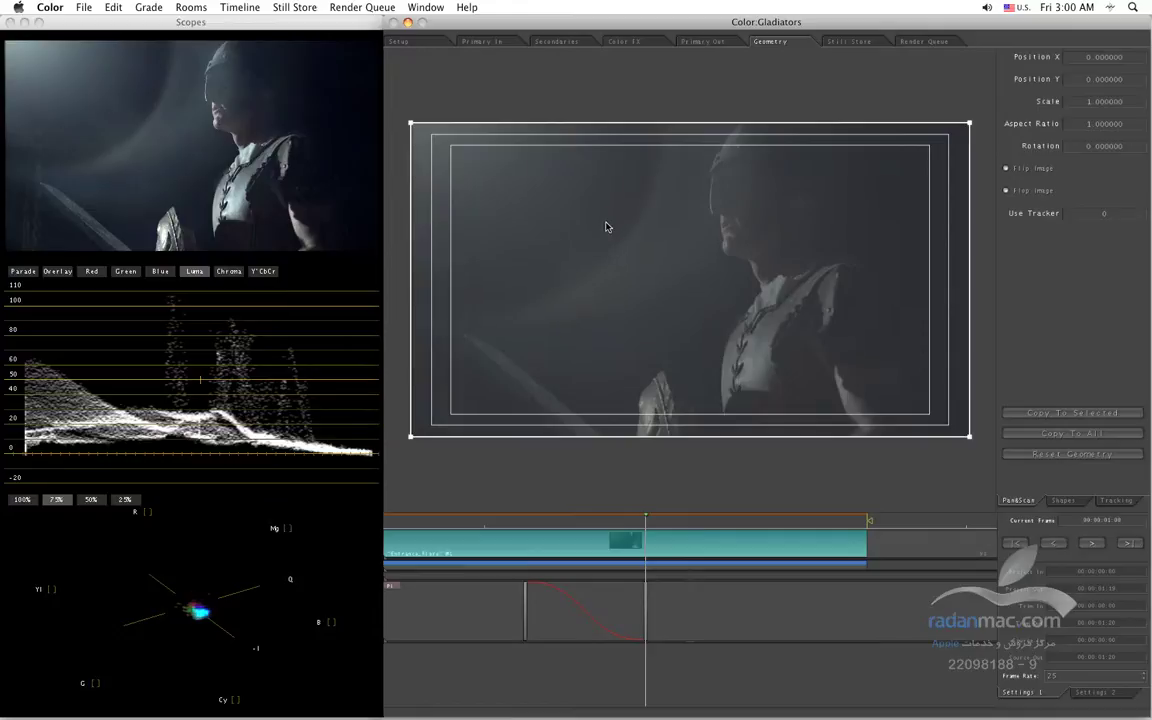
pyautogui.click(482, 45)
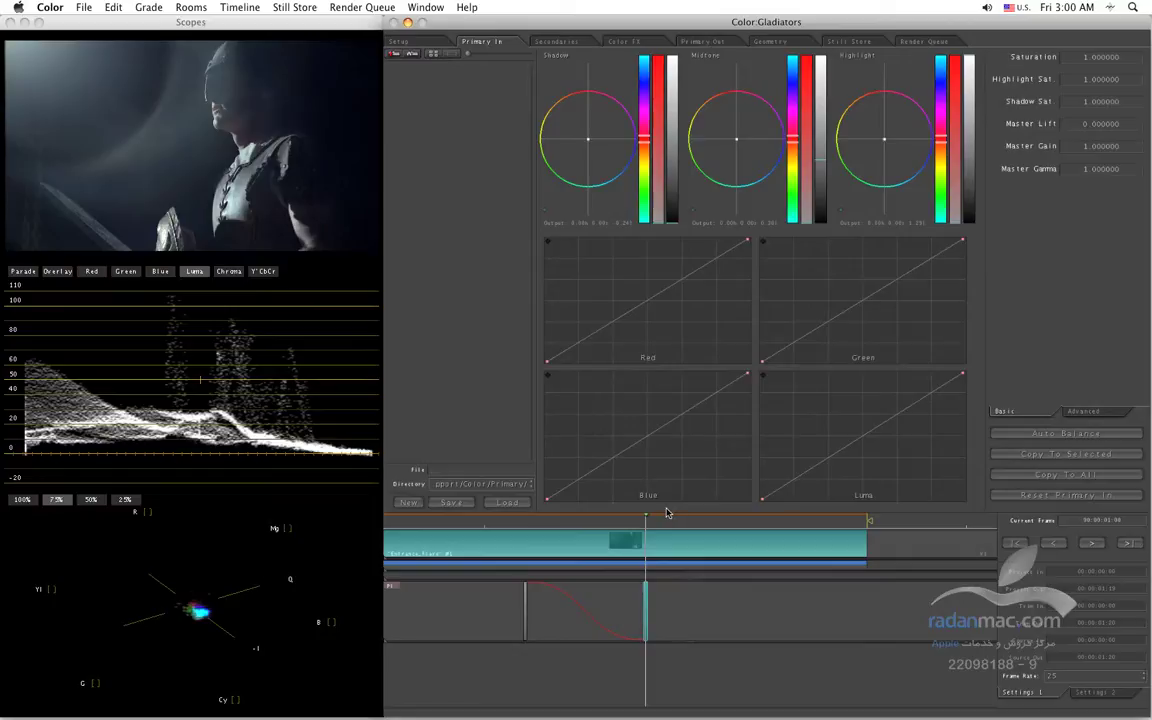
# Add a third keyframe at 00:00:01:17 and push its midtones toward blue
pyautogui.moveTo(668, 523); pyautogui.dragTo(826, 530)
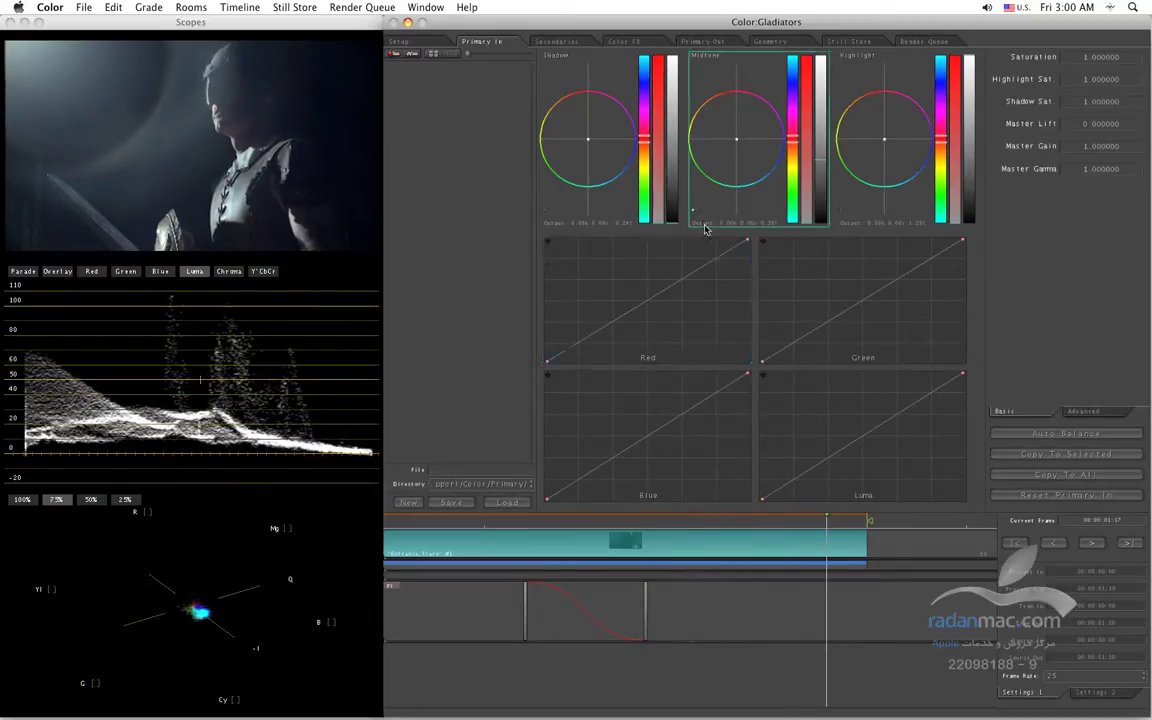
pyautogui.moveTo(736, 140); pyautogui.dragTo(736, 140)
pyautogui.click(239, 7)
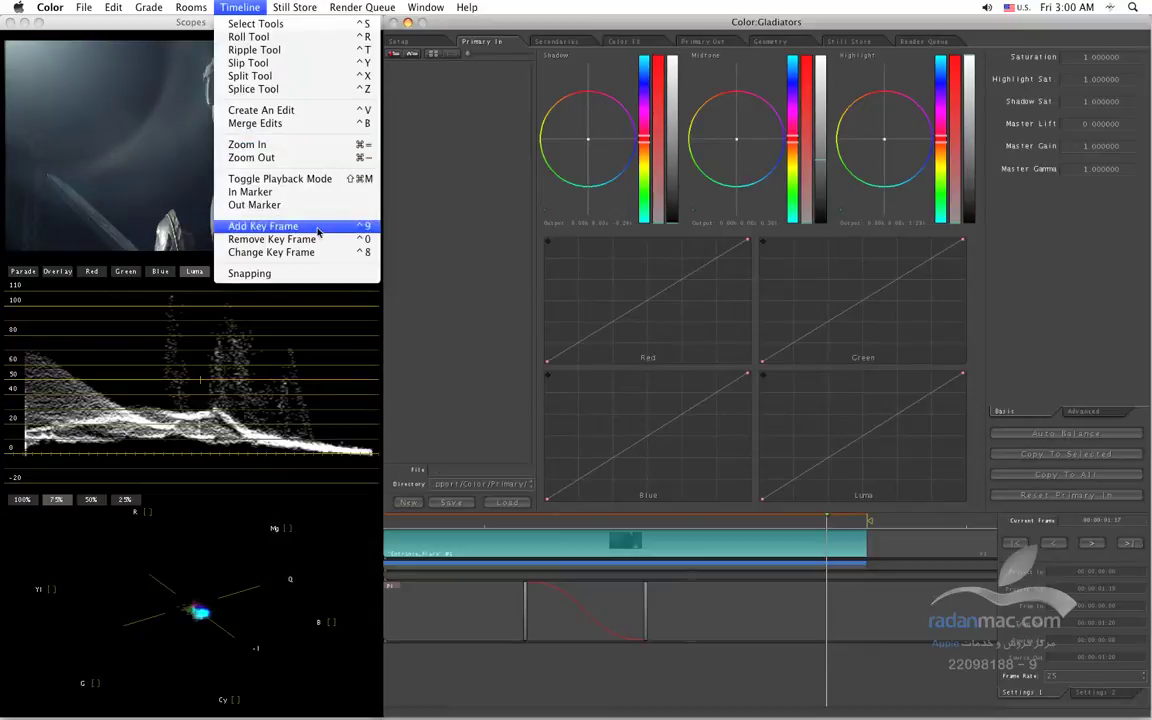
pyautogui.click(232, 214)
pyautogui.moveTo(742, 133); pyautogui.dragTo(742, 143)
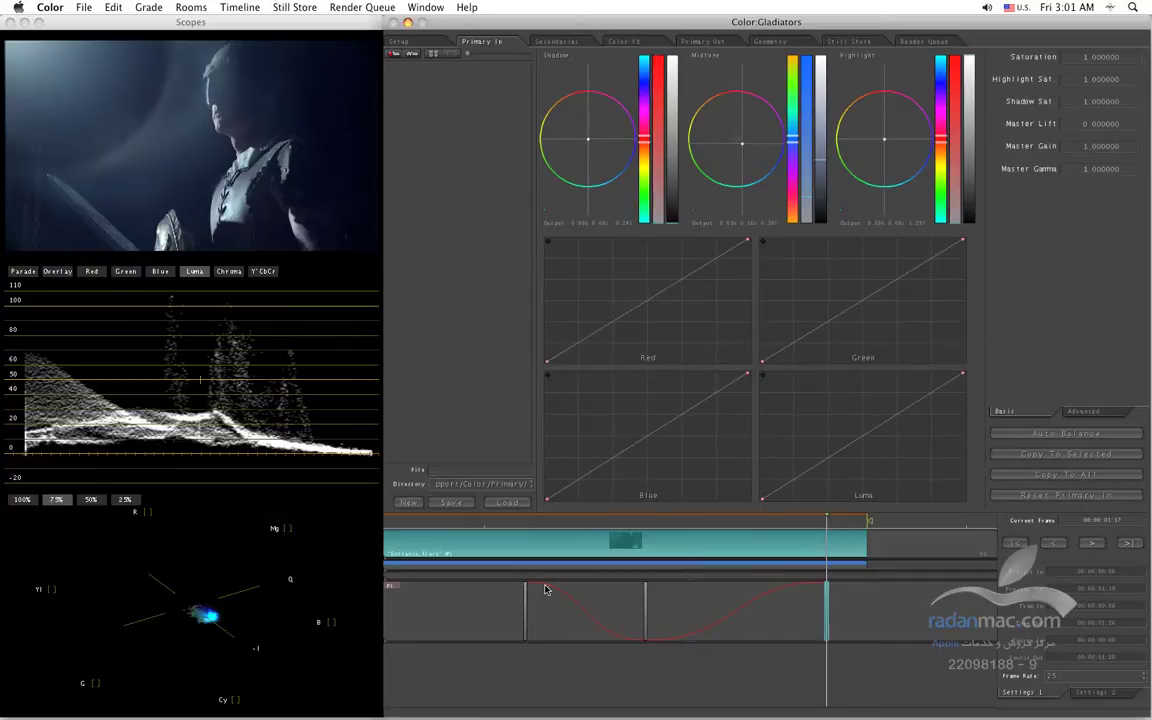
# Change the first keyframe's interpolation to linear, followed by constant
pyautogui.click(529, 529)
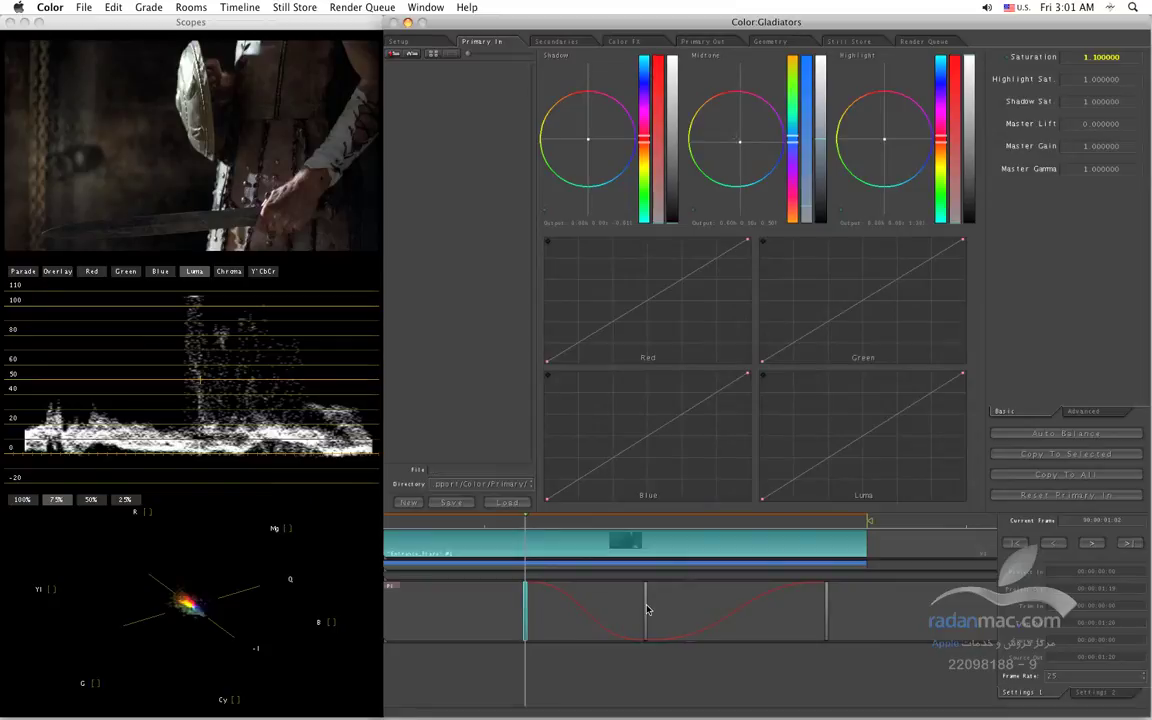
pyautogui.click(296, 6)
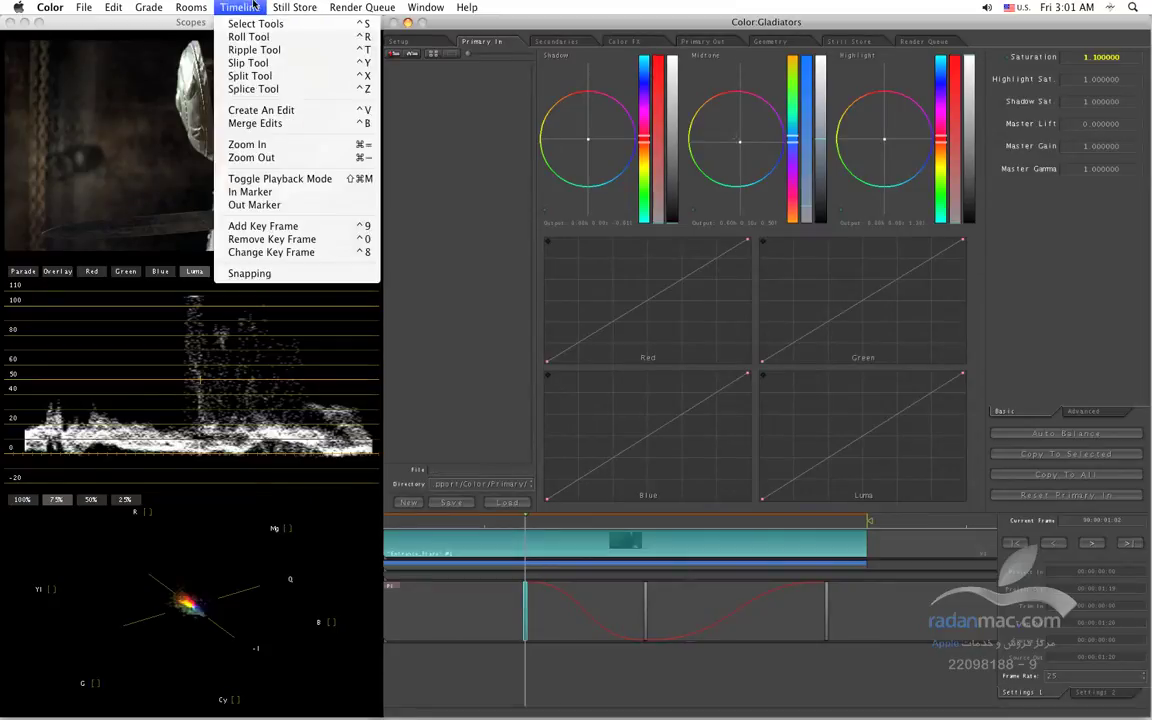
pyautogui.click(308, 256)
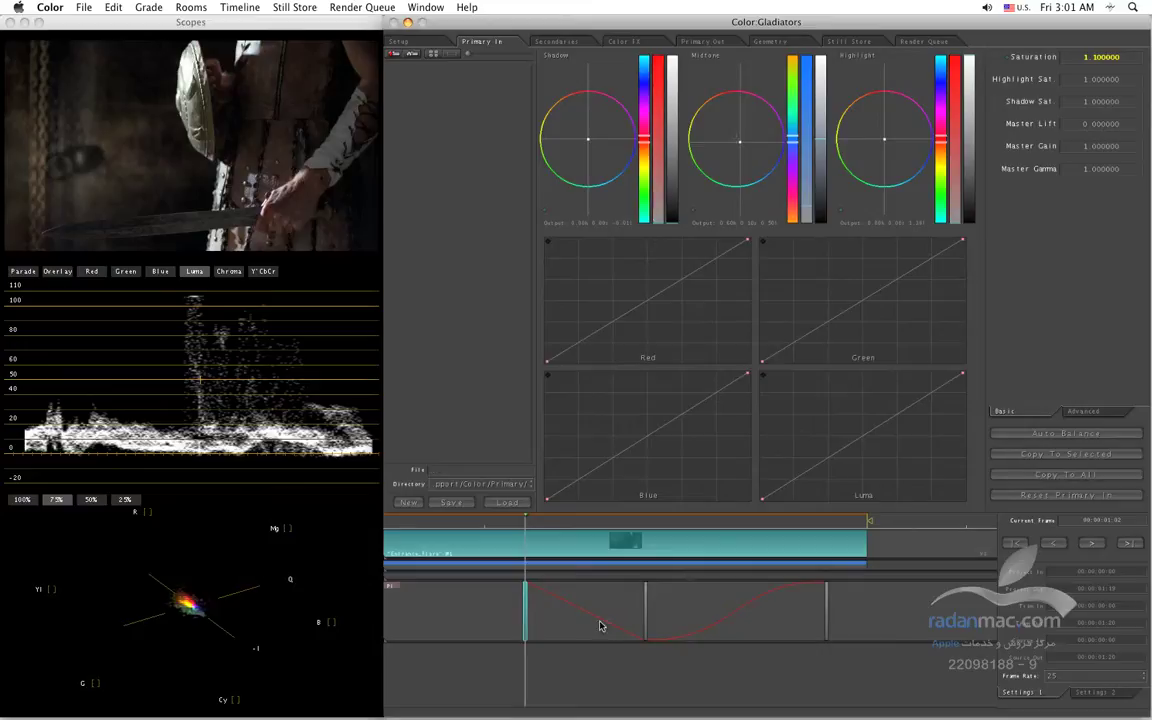
pyautogui.click(239, 7)
pyautogui.click(252, 252)
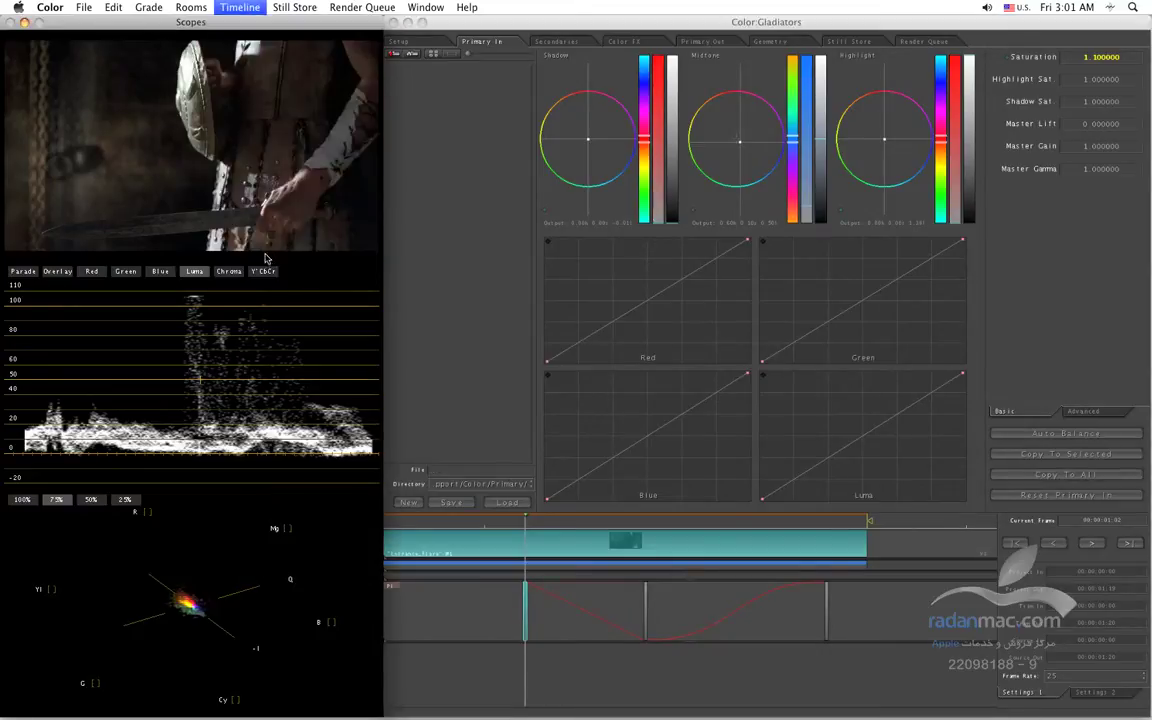
# Return the first keyframe's interpolation to the smooth curve
pyautogui.moveTo(539, 517)
pyautogui.mouseDown()
pyautogui.moveTo(648, 523)
pyautogui.moveTo(537, 515)
pyautogui.mouseUp()
pyautogui.hotkey('ctrl', '9')
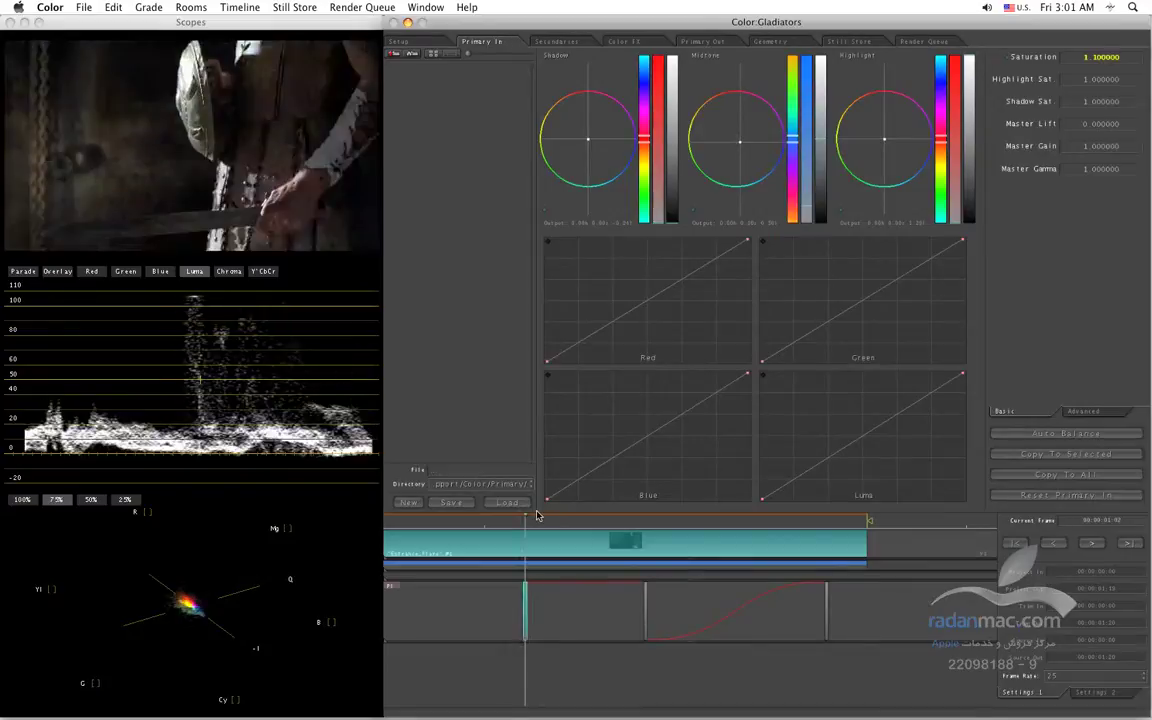
pyautogui.click(240, 7)
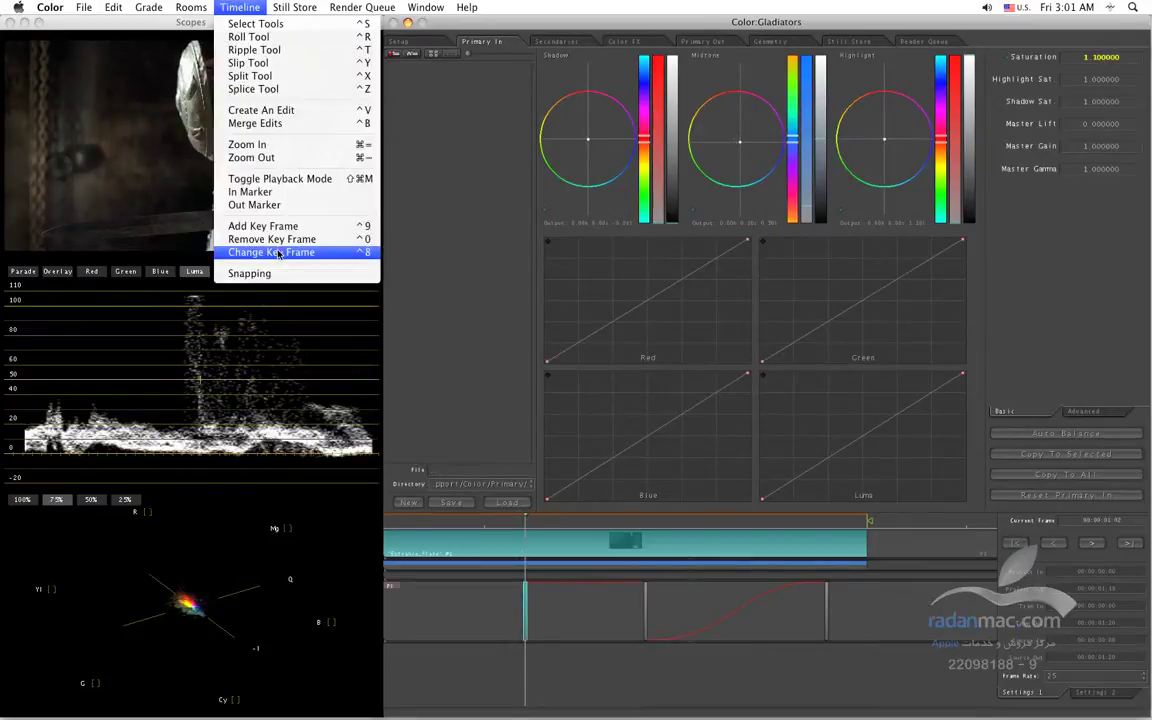
pyautogui.click(278, 253)
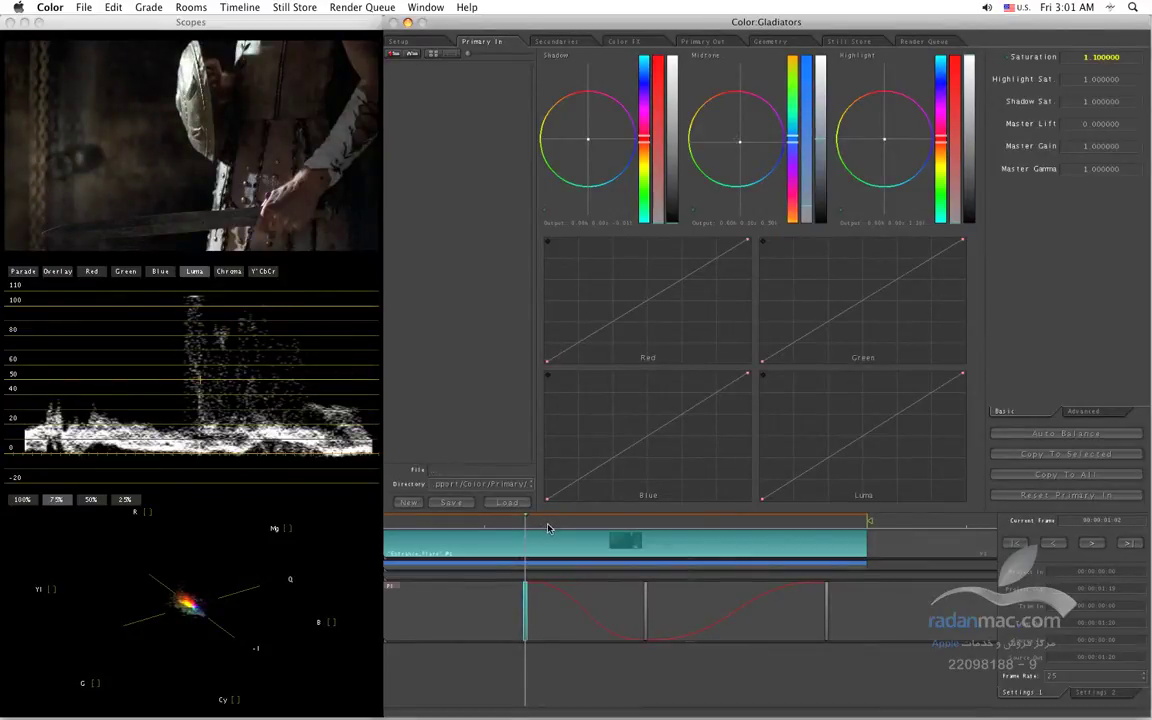
# Open the Secondaries room with the playhead at the first keyframe, 00:00:01:02, and switch the waveform scope to Parade
pyautogui.moveTo(548, 527); pyautogui.dragTo(587, 535)
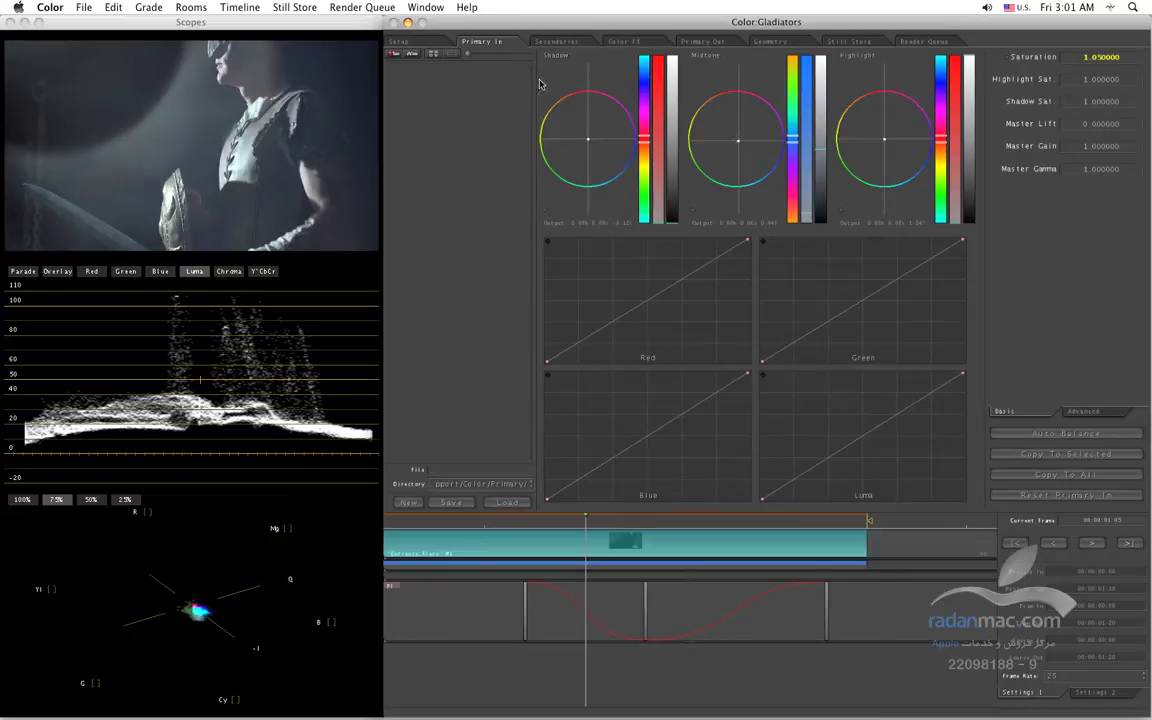
pyautogui.click(556, 41)
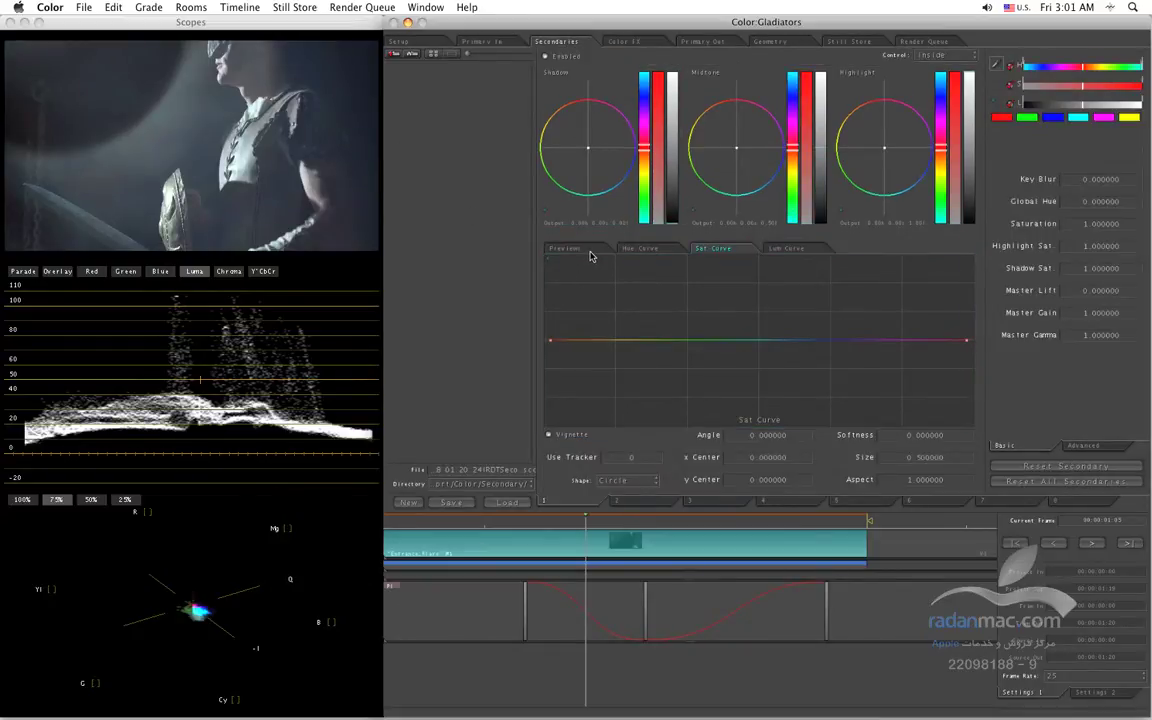
pyautogui.click(528, 521)
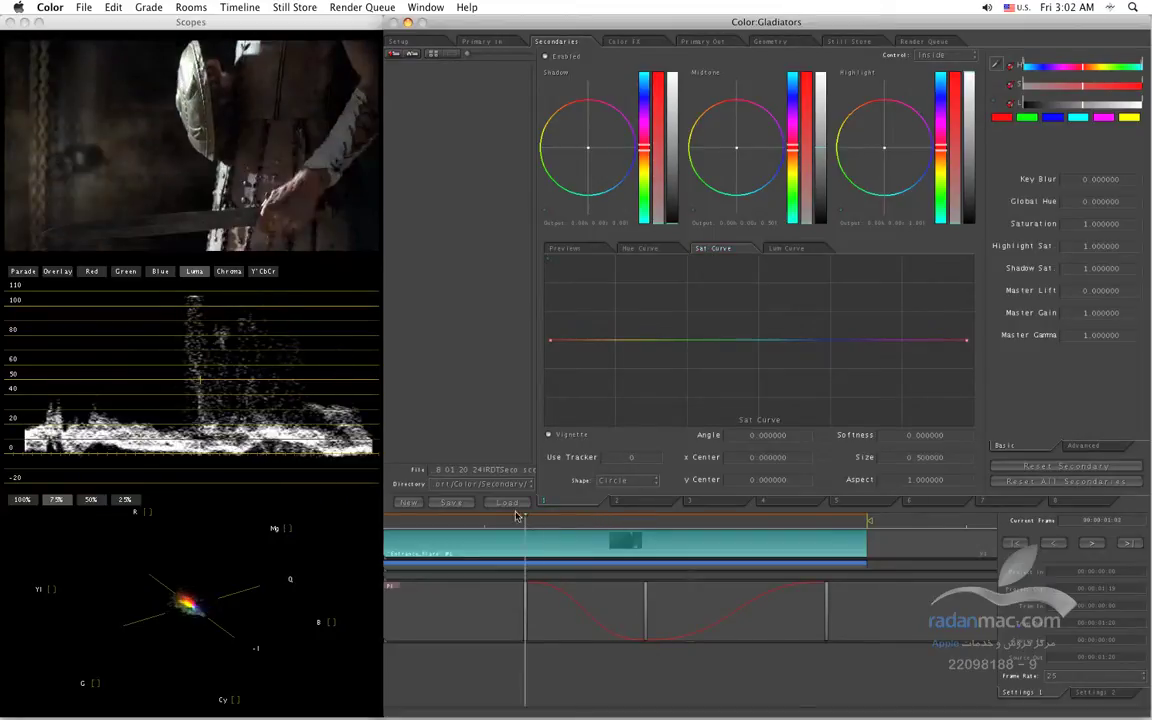
pyautogui.click(26, 272)
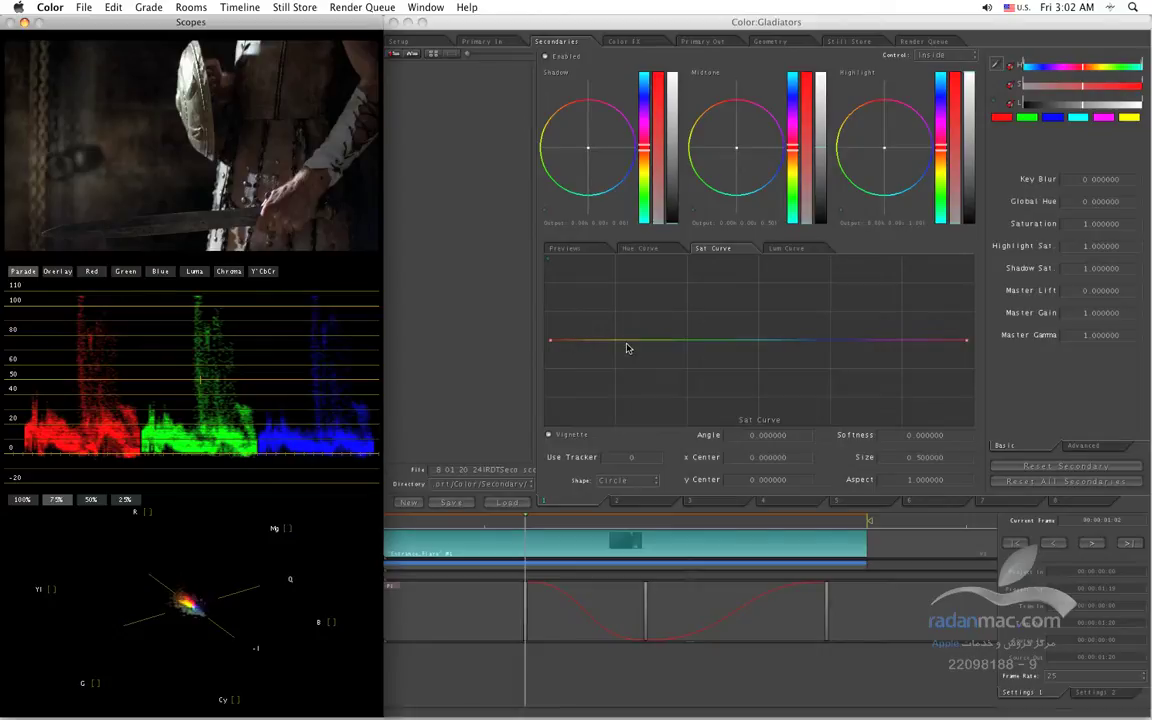
# Enable the first secondary and raise its saturation curve in the orange-yellow range, anchoring the curve at green
pyautogui.click(681, 340)
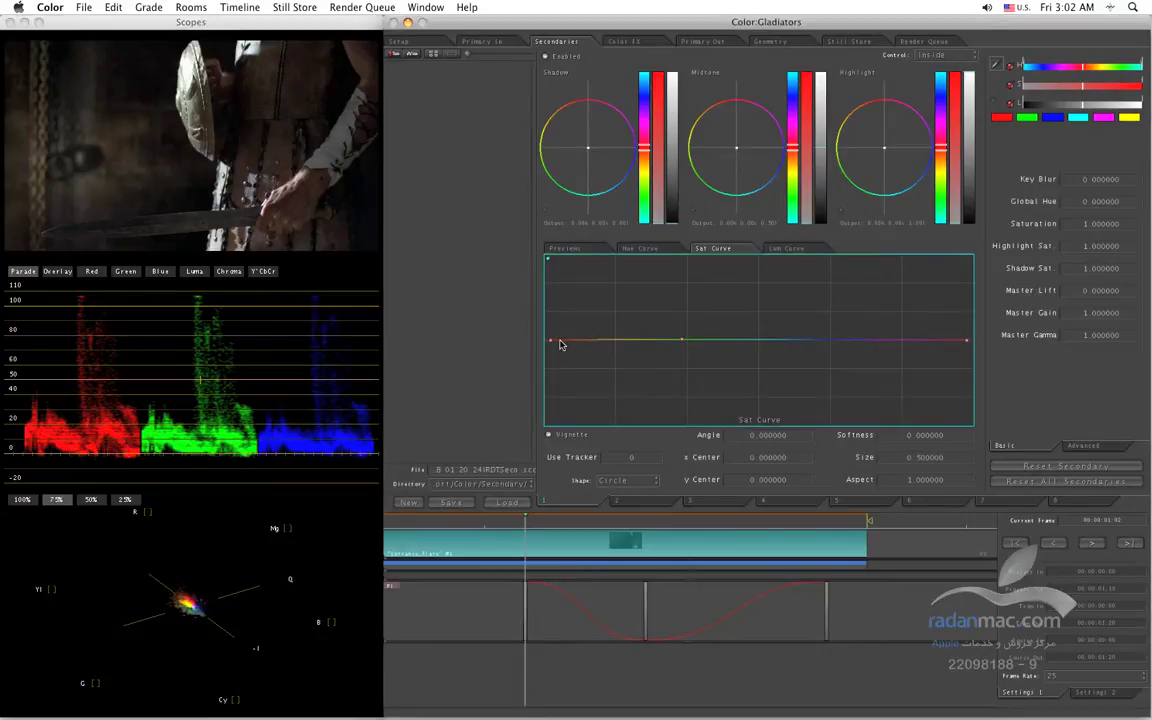
pyautogui.moveTo(581, 340); pyautogui.dragTo(578, 276)
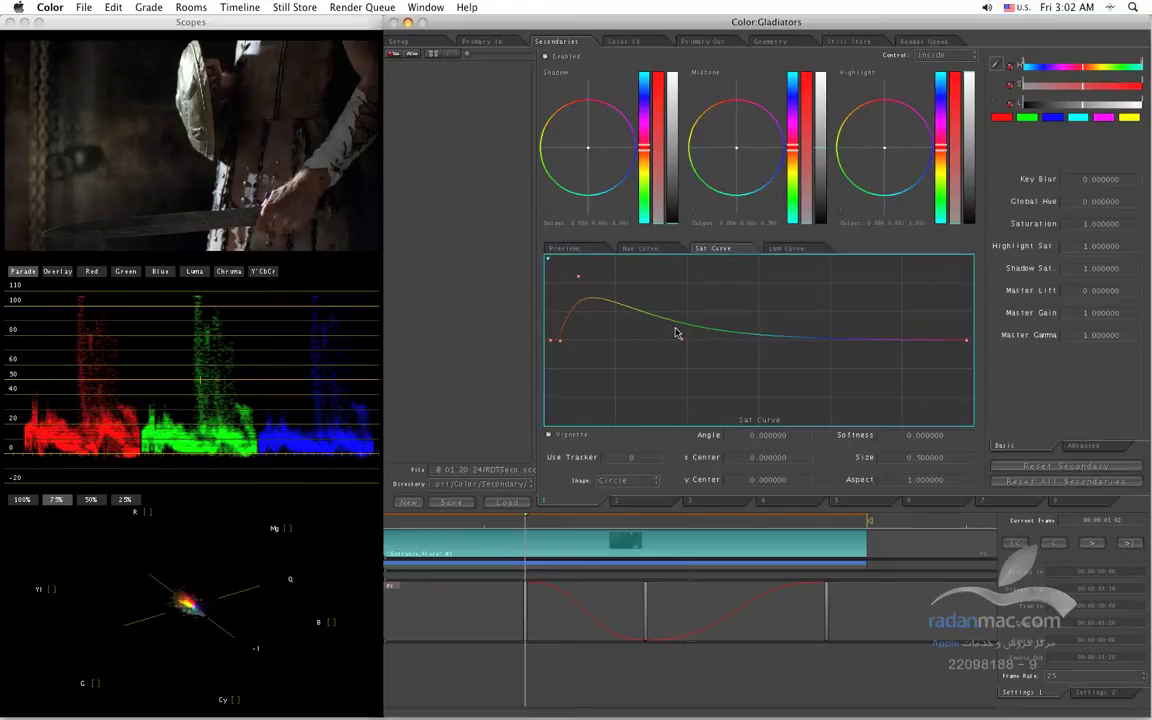
pyautogui.moveTo(661, 323); pyautogui.dragTo(655, 355)
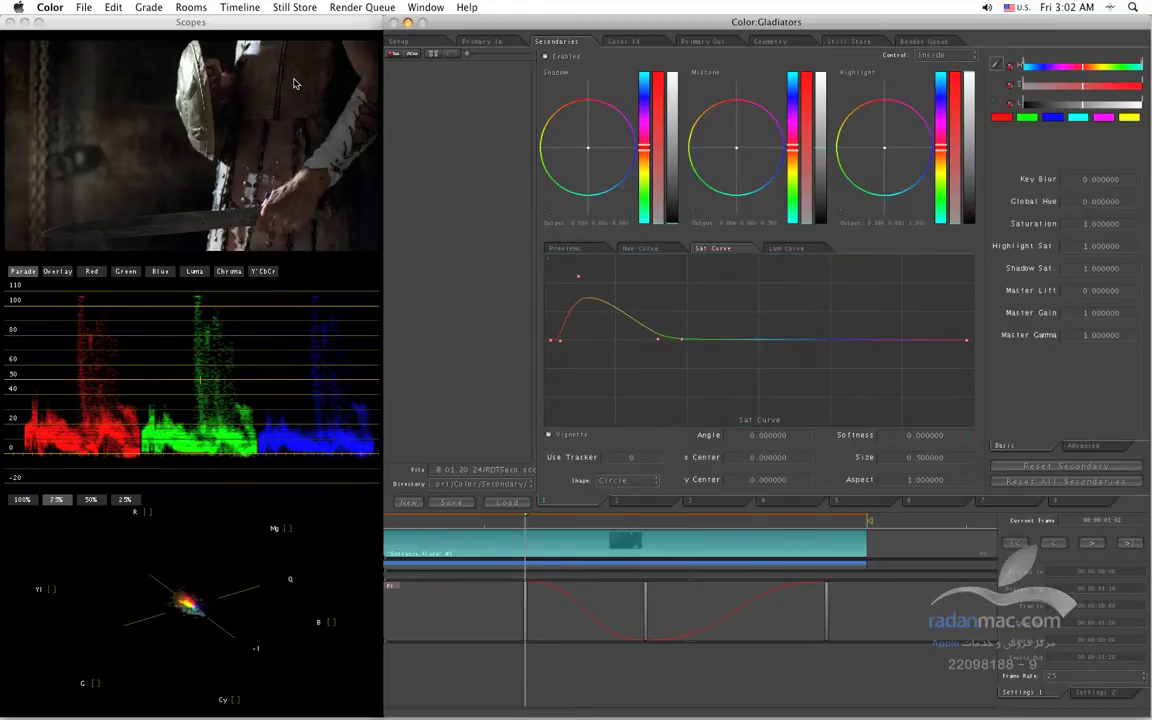
pyautogui.click(578, 278)
pyautogui.moveTo(579, 278); pyautogui.dragTo(594, 258)
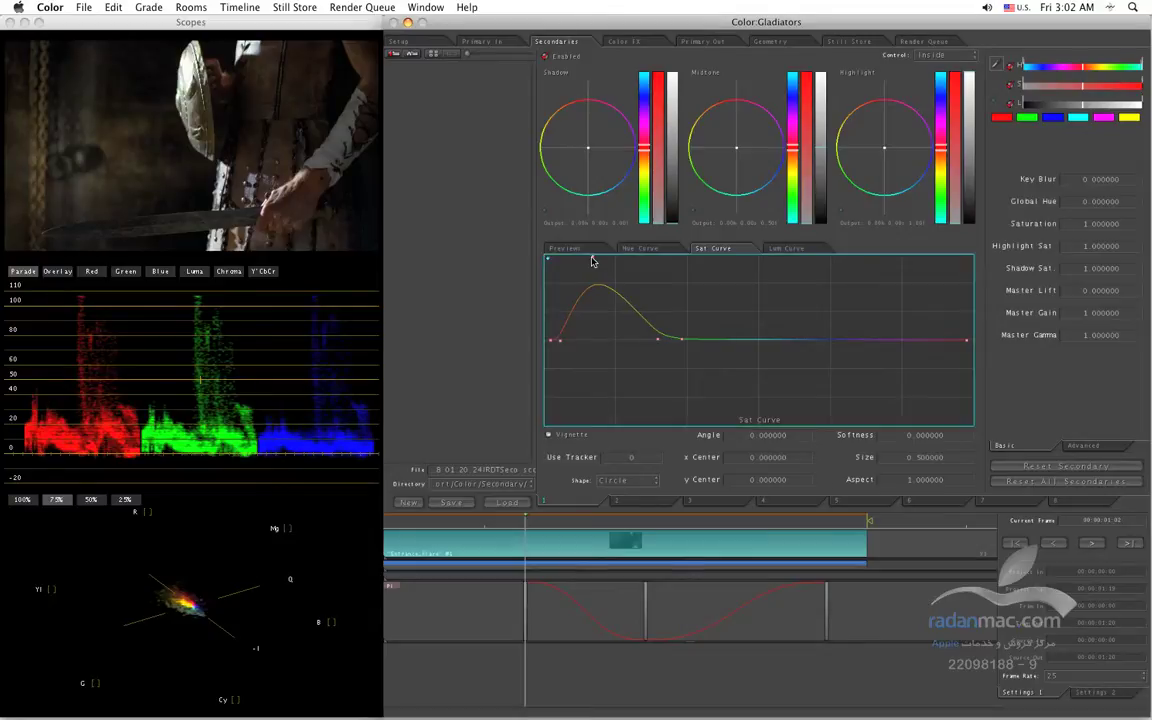
pyautogui.moveTo(594, 258); pyautogui.dragTo(594, 265)
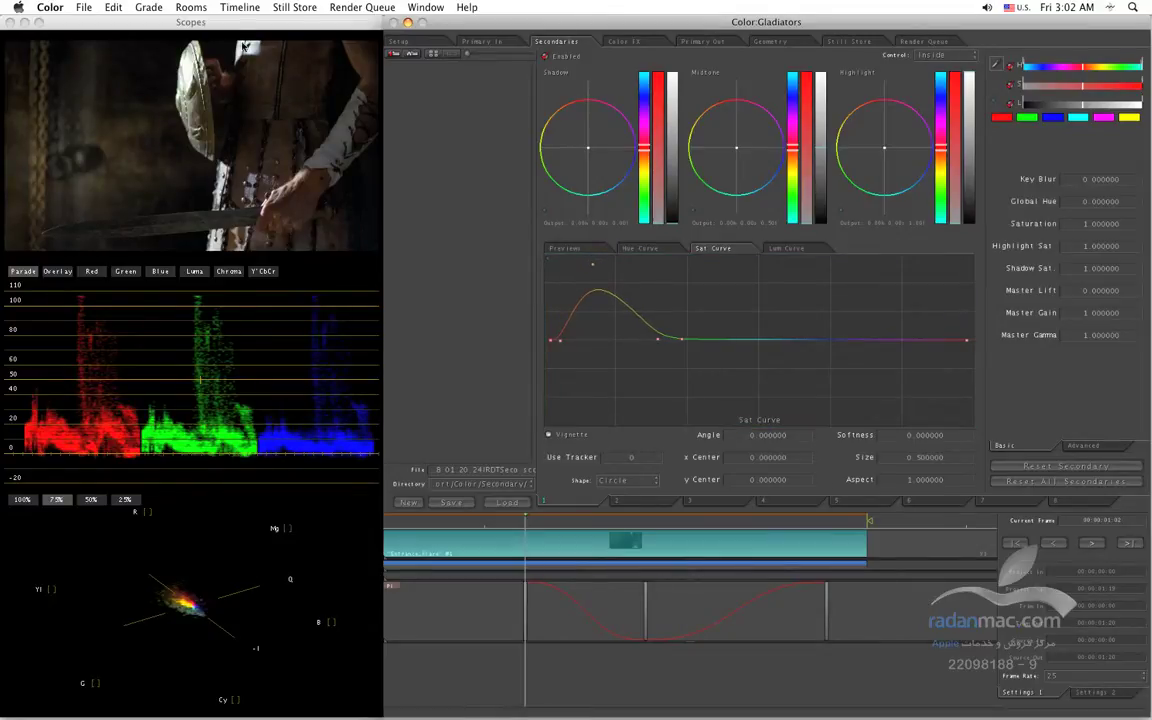
# Add keyframes for the secondary at 00:00:01:02 and 00:00:01:07, matching the first two primary keyframes
pyautogui.click(239, 8)
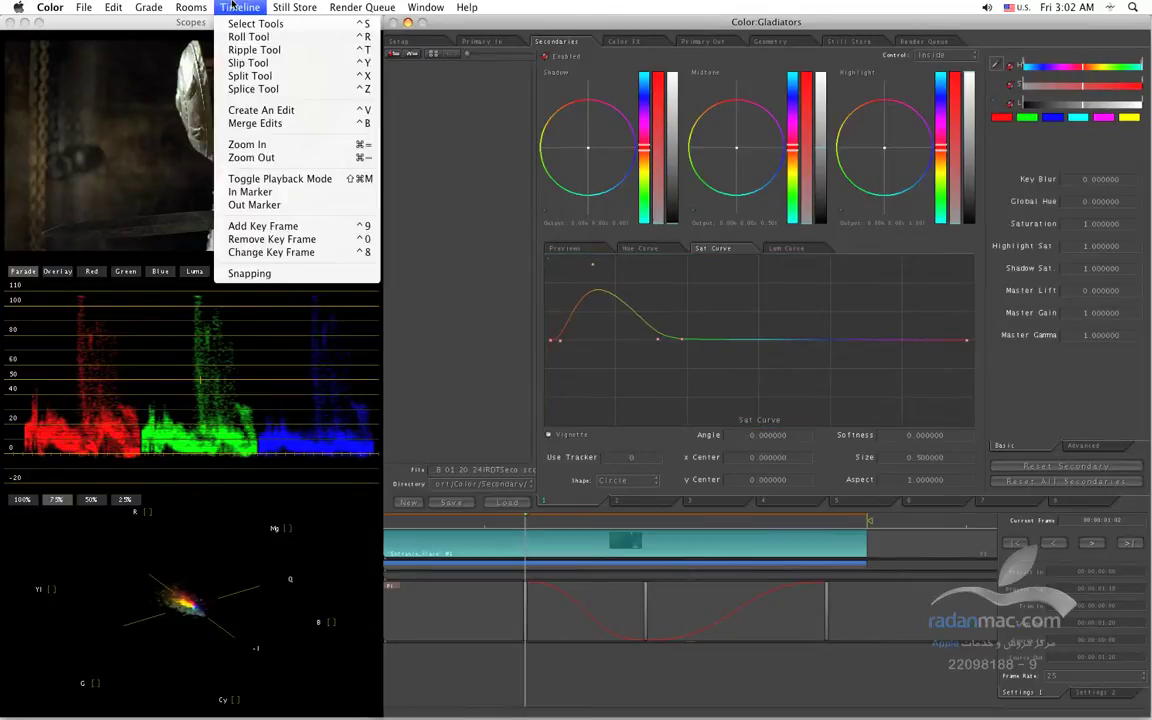
pyautogui.click(292, 229)
pyautogui.click(637, 525)
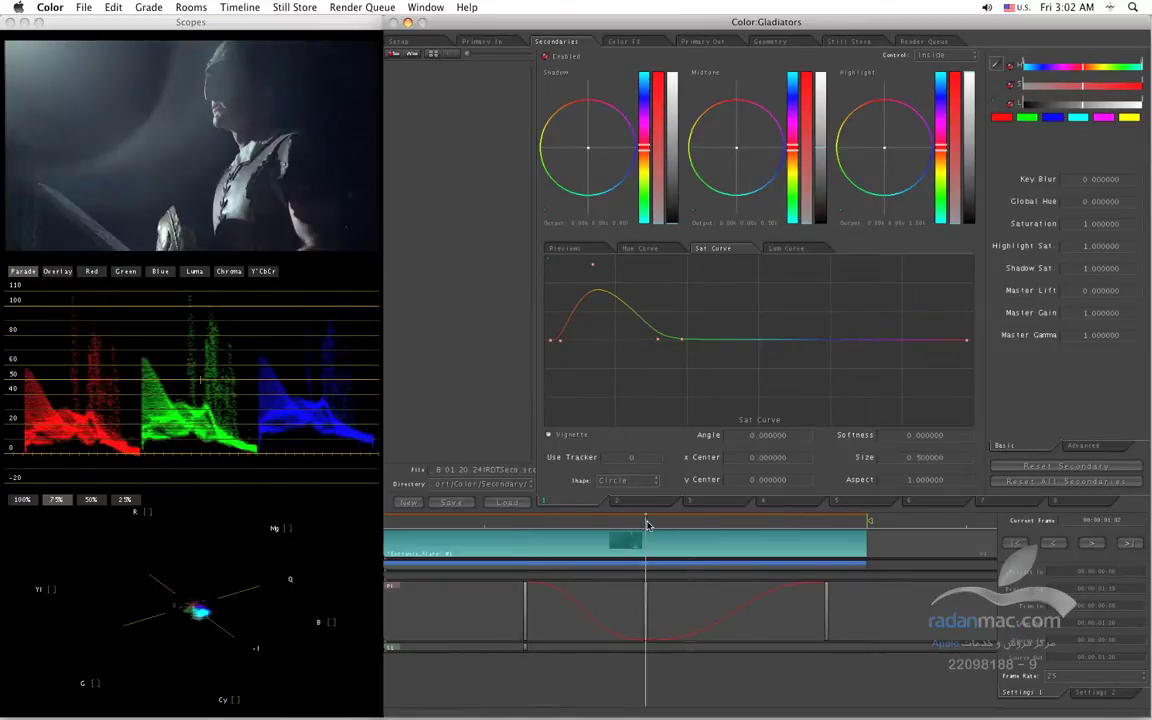
pyautogui.click(239, 7)
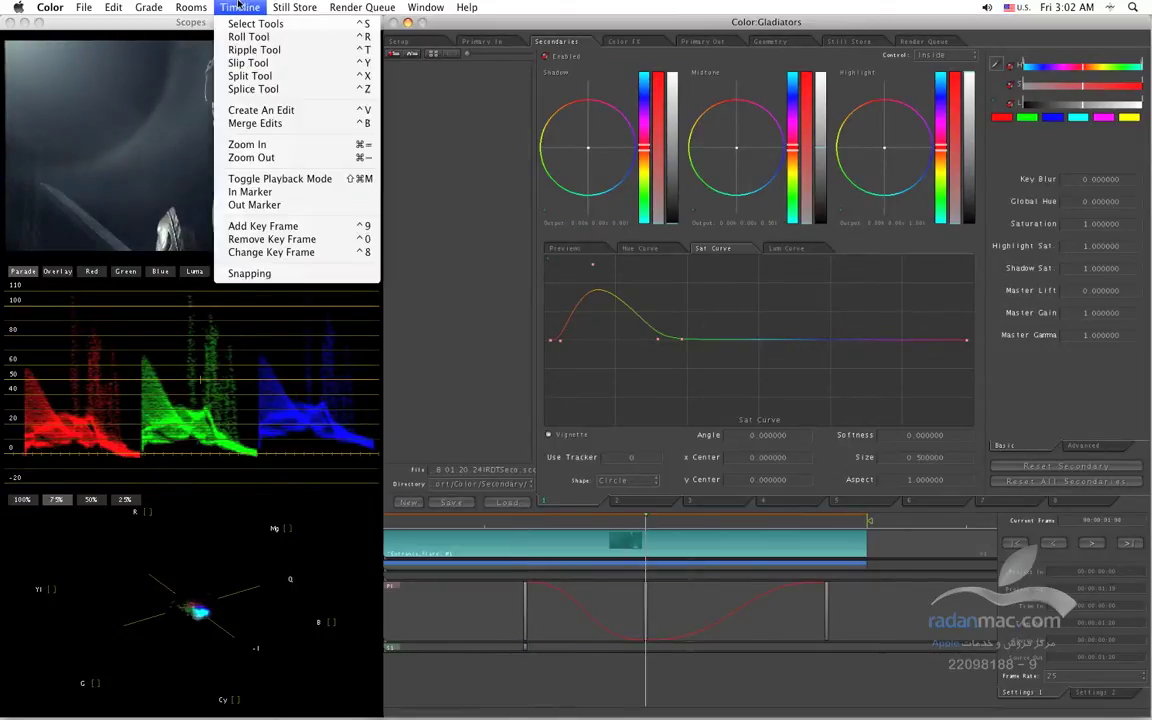
pyautogui.click(298, 226)
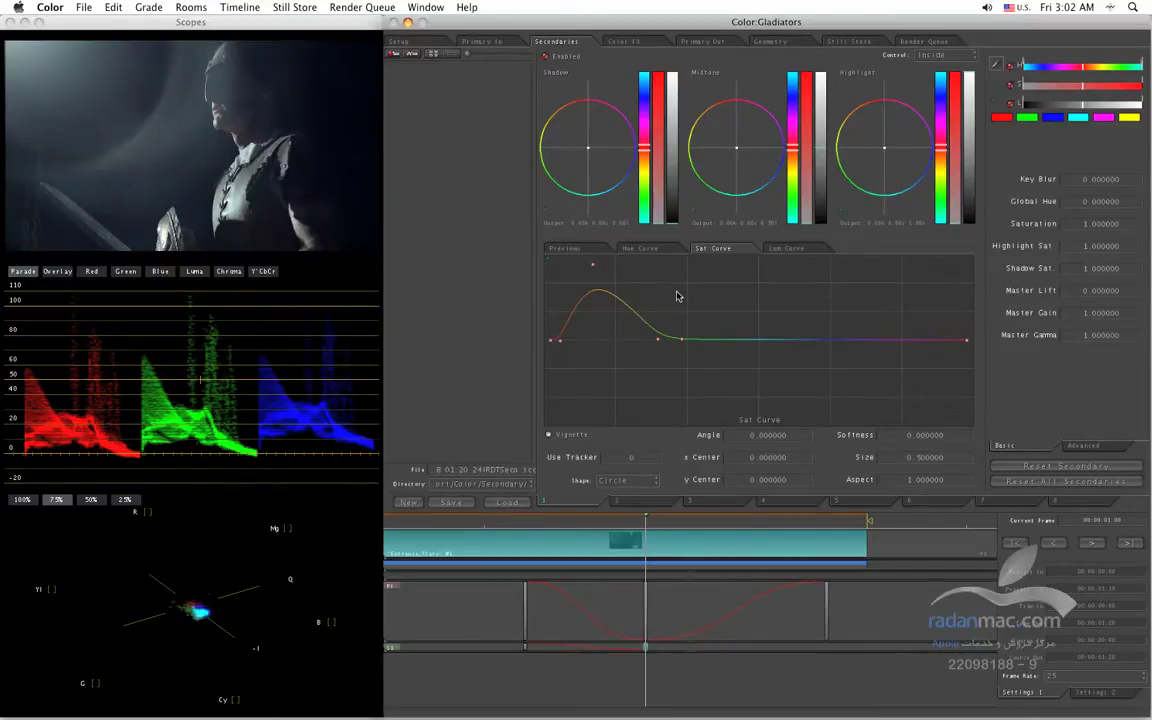
# At the second secondary keyframe, flatten the warm saturation boost, raise the curve slightly in the blues, and enlarge the keyframe tracks
pyautogui.moveTo(591, 266); pyautogui.dragTo(600, 345)
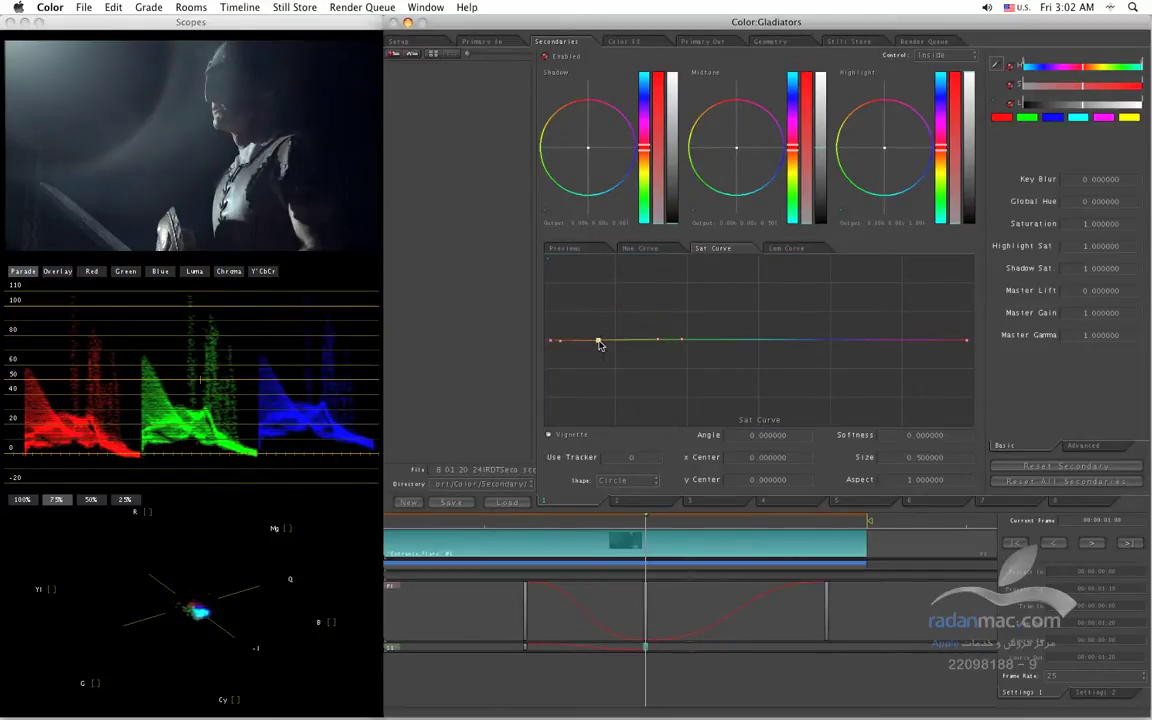
pyautogui.click(743, 341)
pyautogui.moveTo(815, 340); pyautogui.dragTo(792, 297)
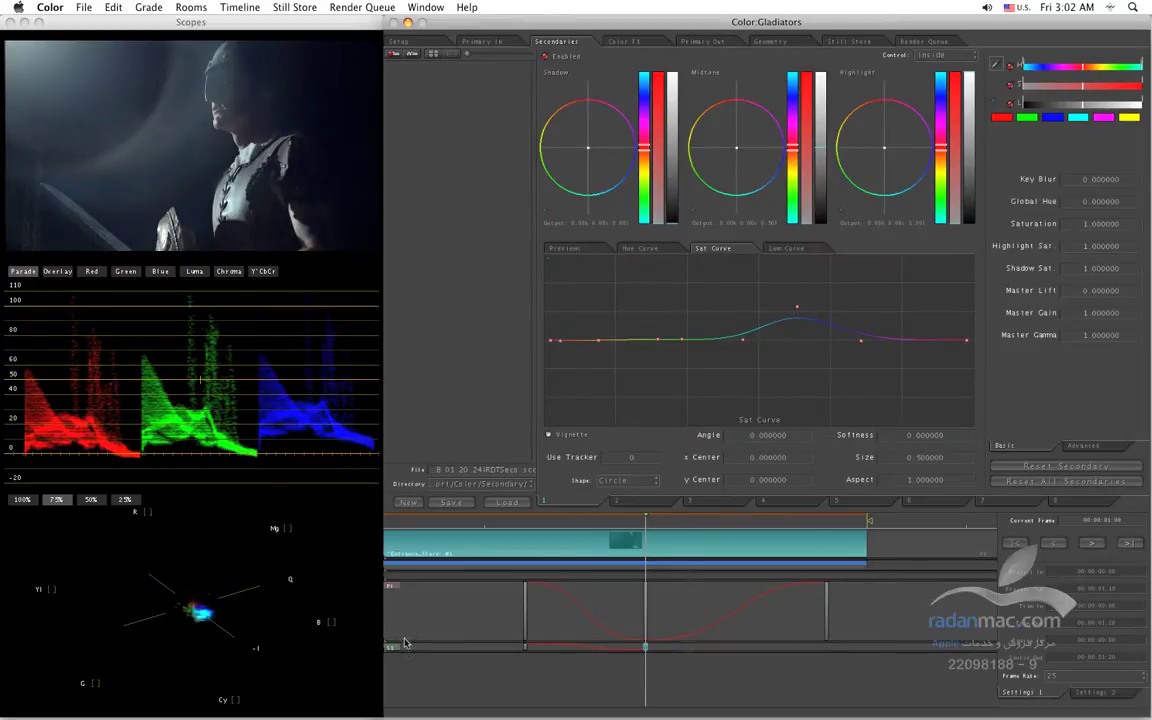
pyautogui.moveTo(688, 655); pyautogui.dragTo(694, 697)
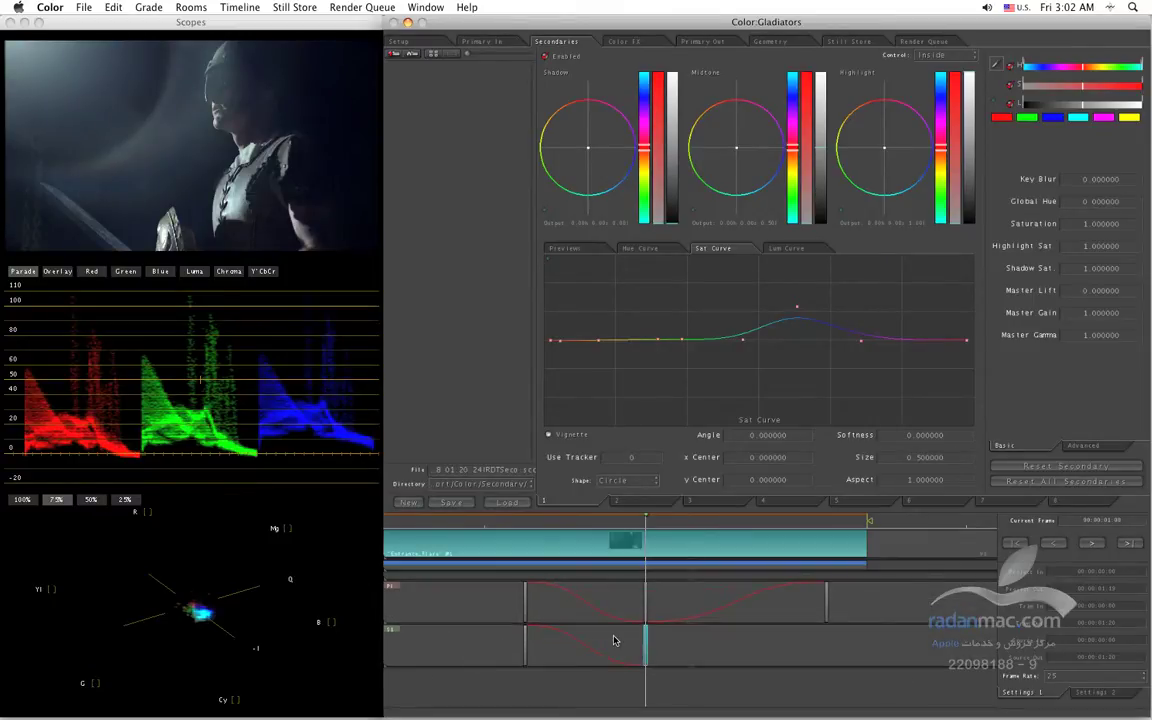
# Open the Geometry room, check the frames at the existing keyframes, and add a pan and scan keyframe at 00:00:01:02
pyautogui.click(768, 42)
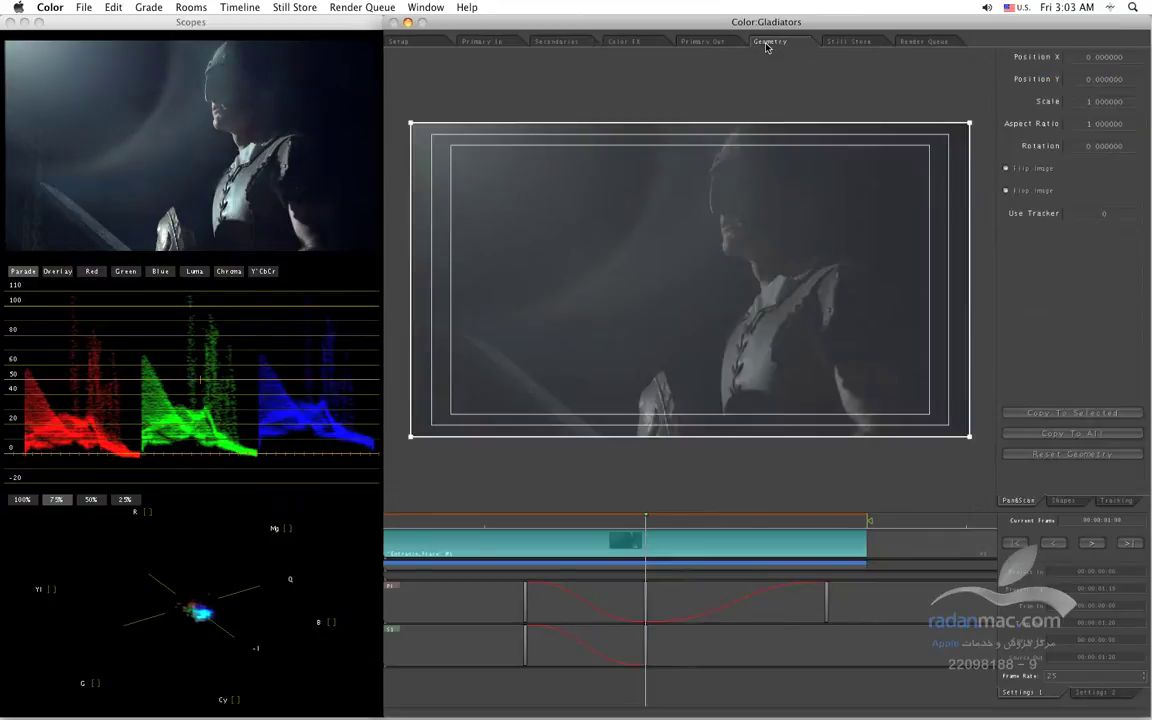
pyautogui.click(527, 522)
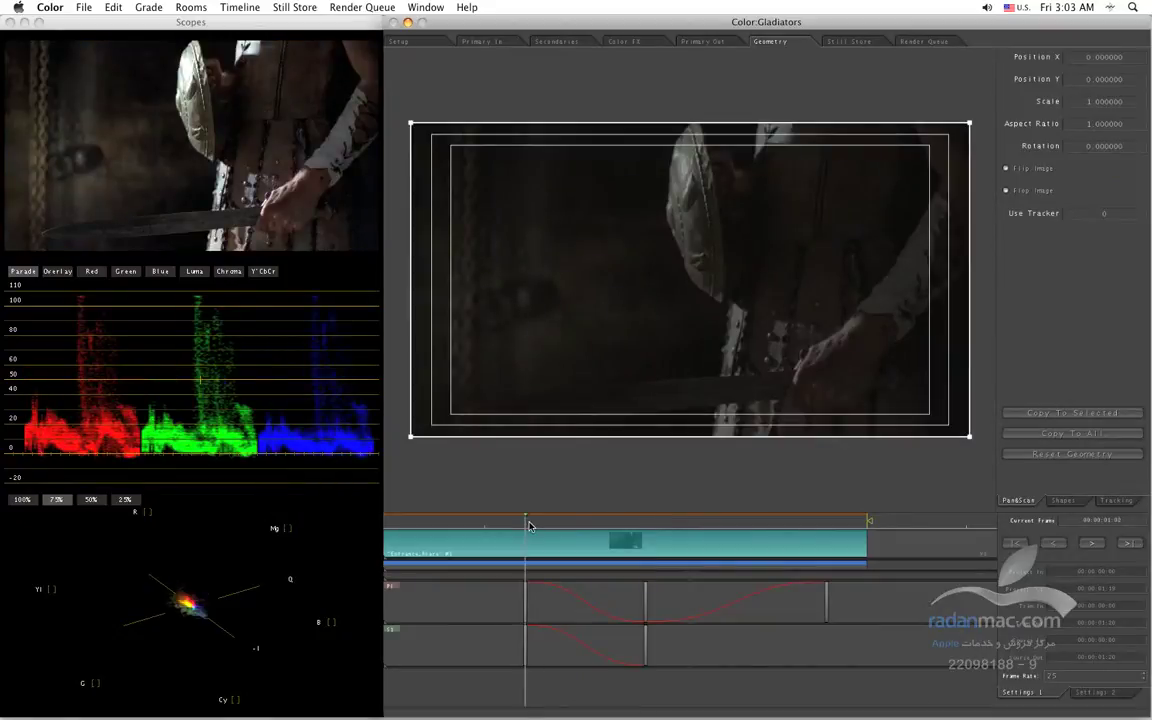
pyautogui.click(645, 524)
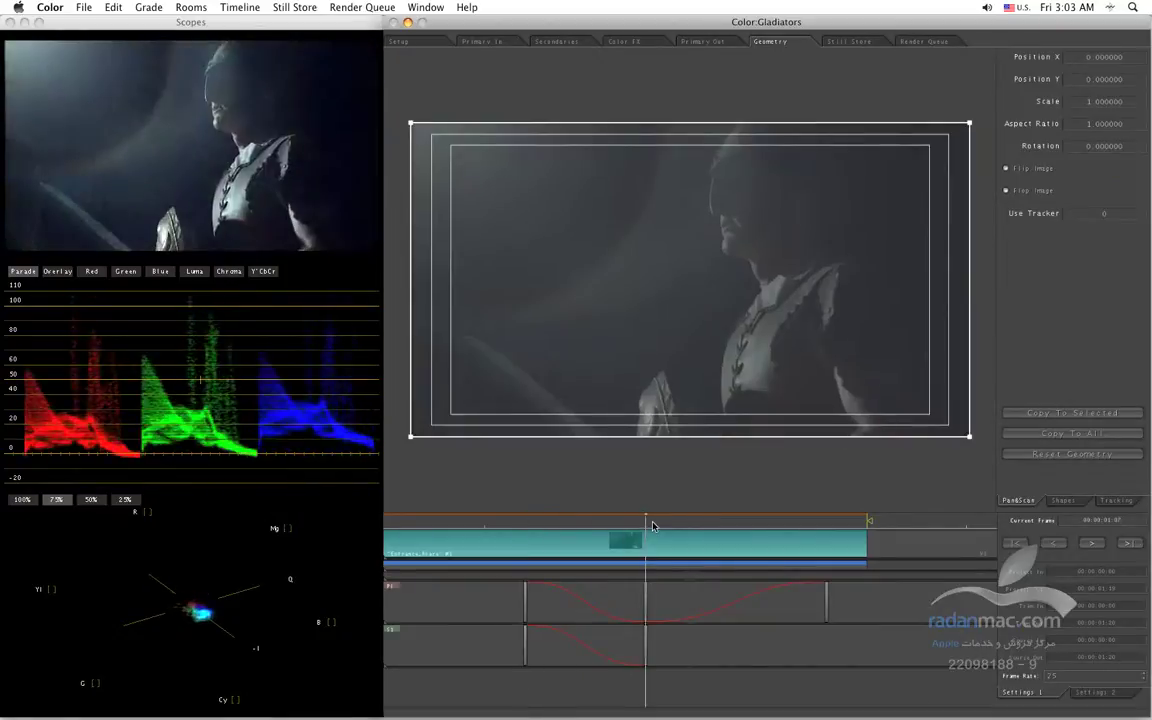
pyautogui.moveTo(752, 538); pyautogui.dragTo(832, 525)
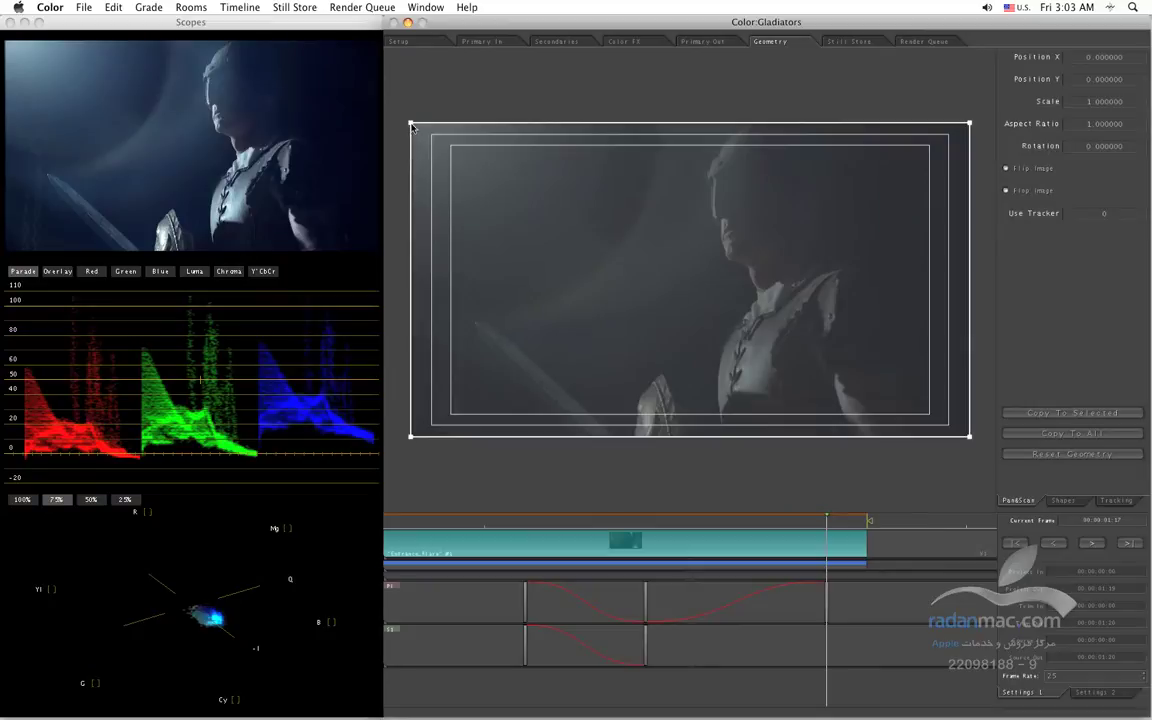
pyautogui.click(527, 520)
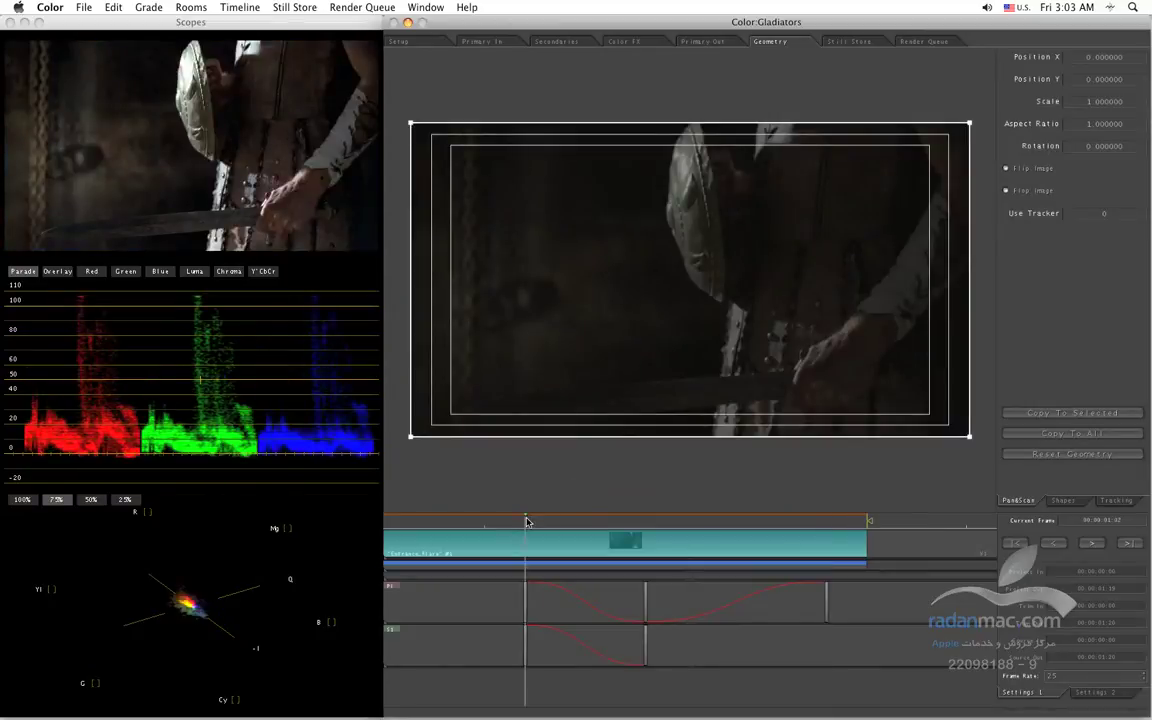
pyautogui.click(180, 7)
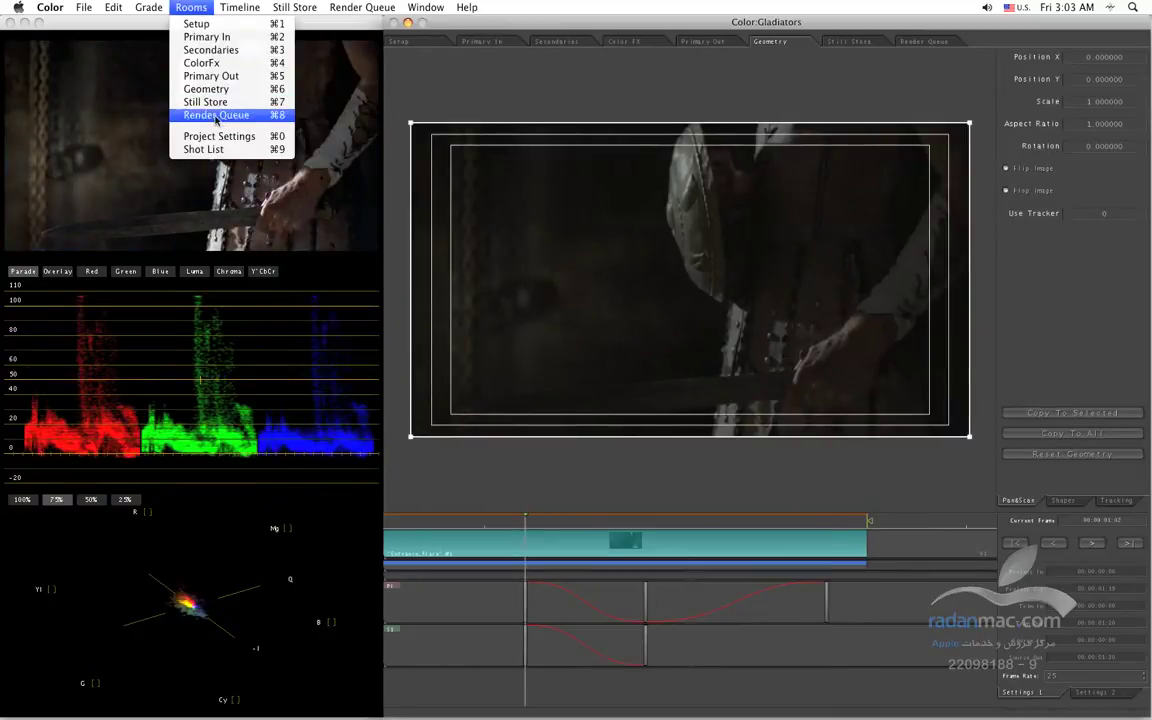
pyautogui.click(250, 226)
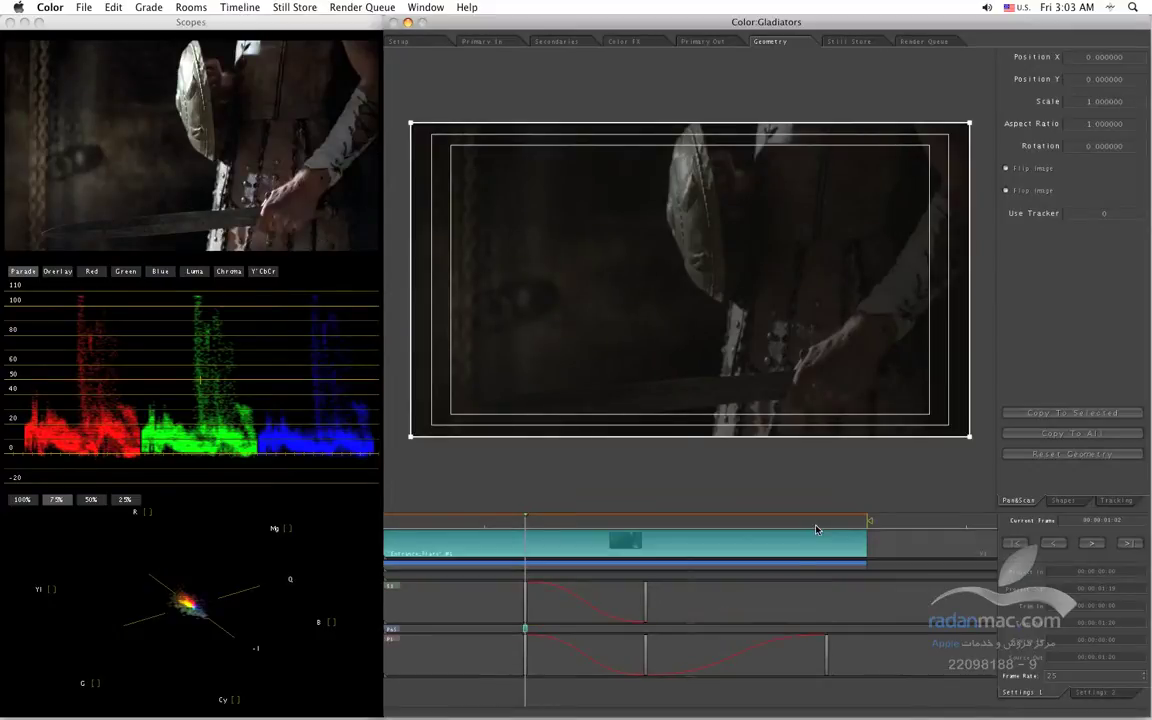
# Add a pan and scan keyframe at 00:00:01:17 and frame the gladiator's head and shoulders at a scale of about 0.57
pyautogui.moveTo(855, 526); pyautogui.dragTo(842, 530)
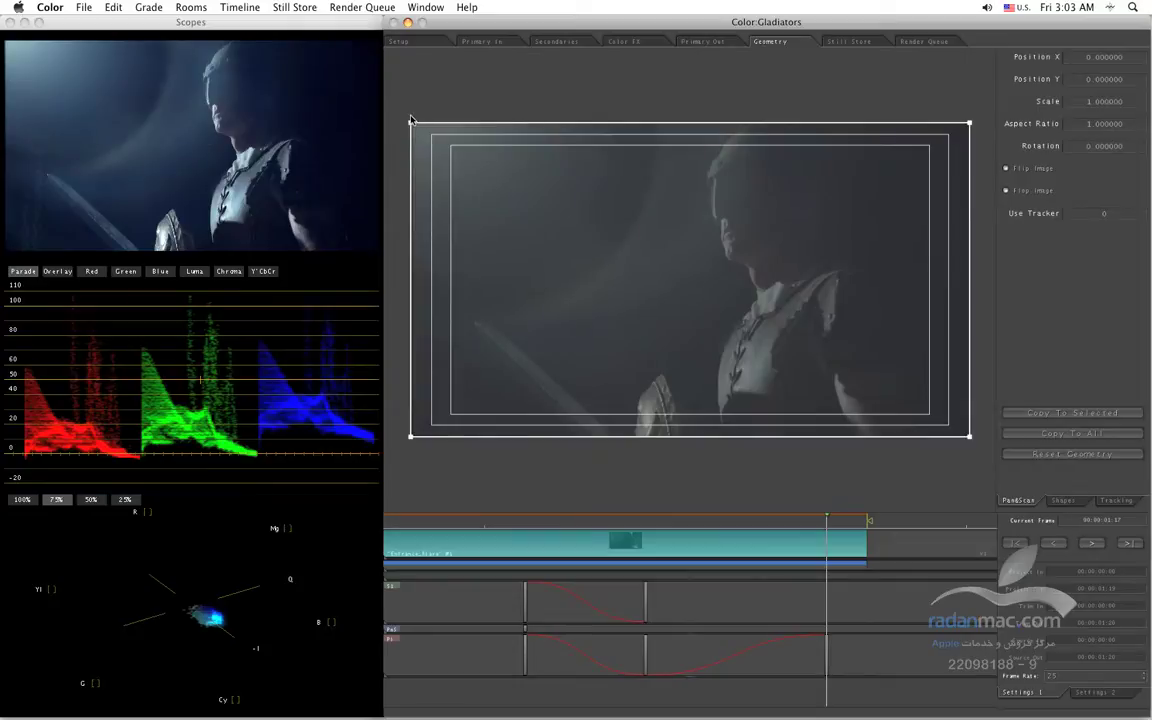
pyautogui.click(240, 7)
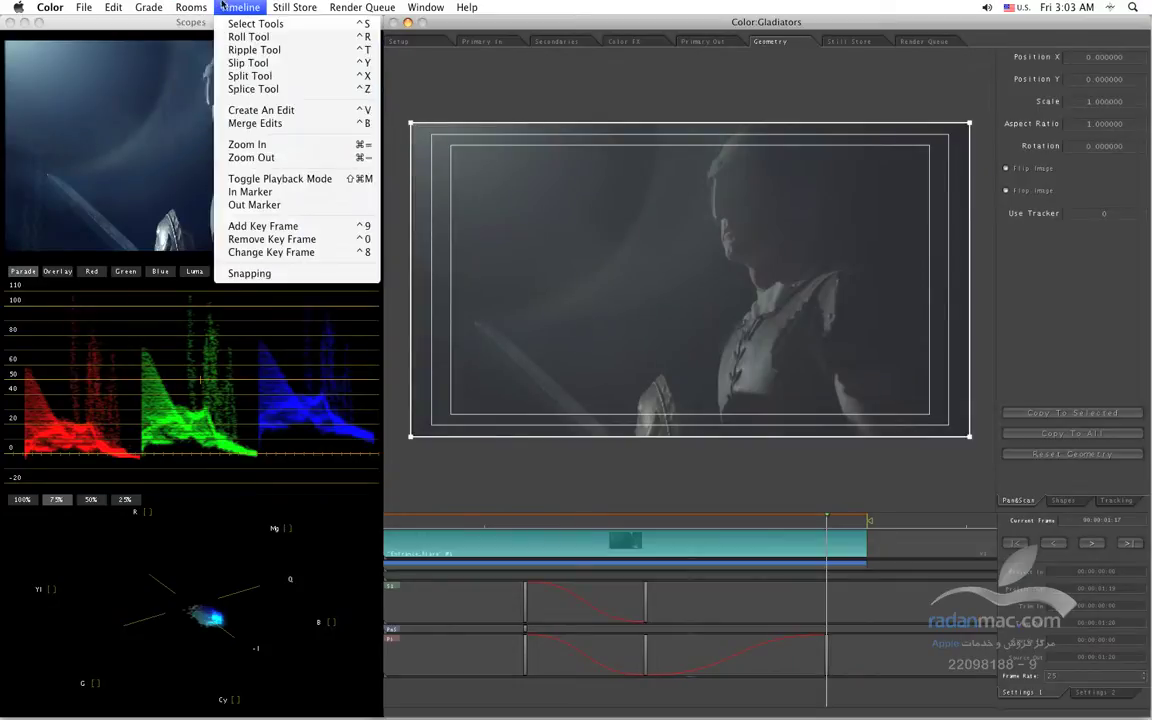
pyautogui.click(303, 226)
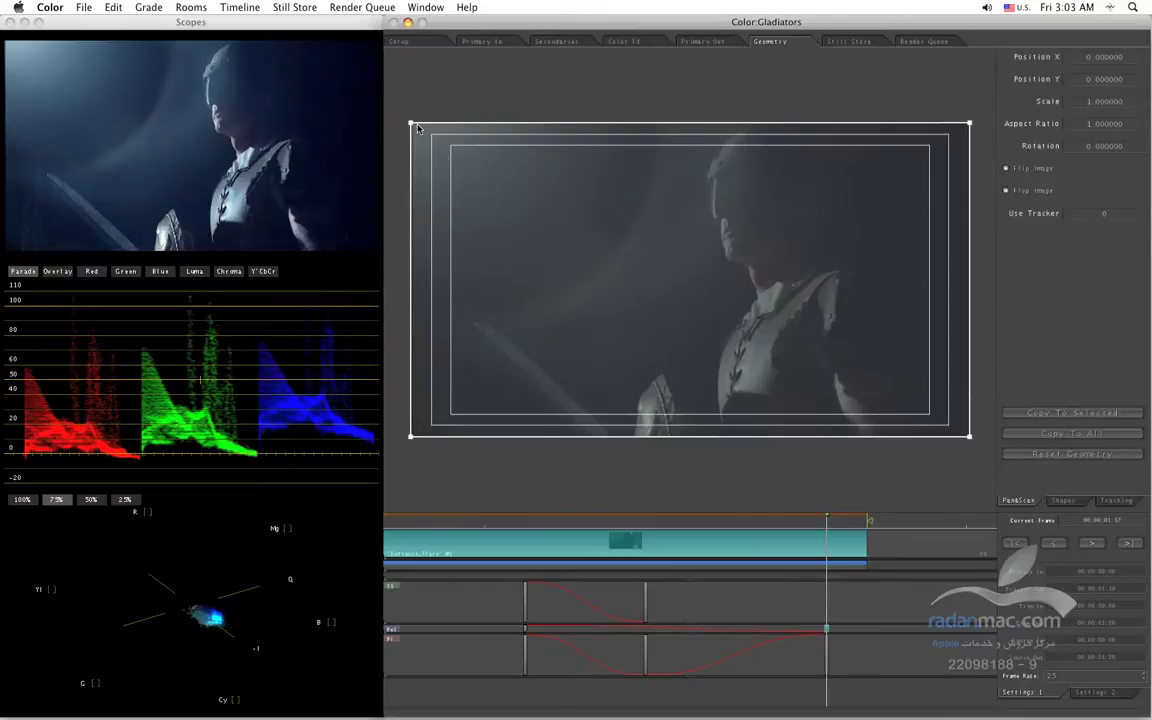
pyautogui.moveTo(412, 125); pyautogui.dragTo(548, 200)
pyautogui.moveTo(659, 269); pyautogui.dragTo(689, 234)
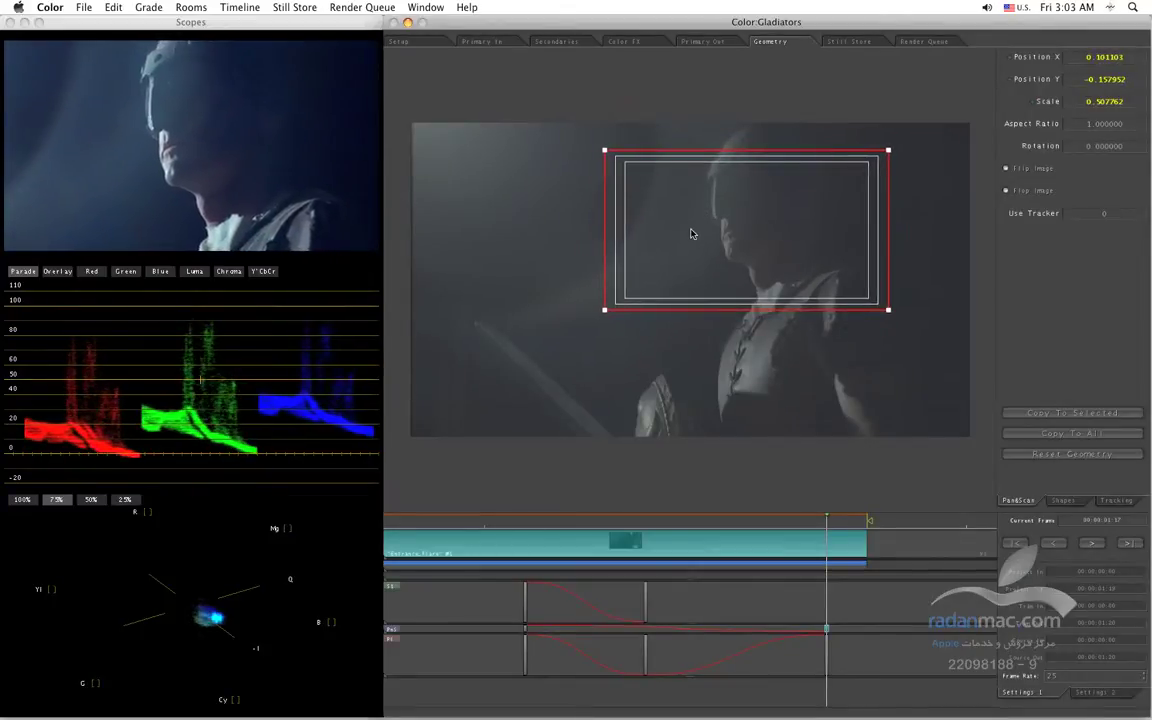
pyautogui.moveTo(601, 150)
pyautogui.mouseDown()
pyautogui.moveTo(584, 131)
pyautogui.moveTo(587, 140)
pyautogui.mouseUp()
pyautogui.moveTo(680, 258); pyautogui.dragTo(680, 257)
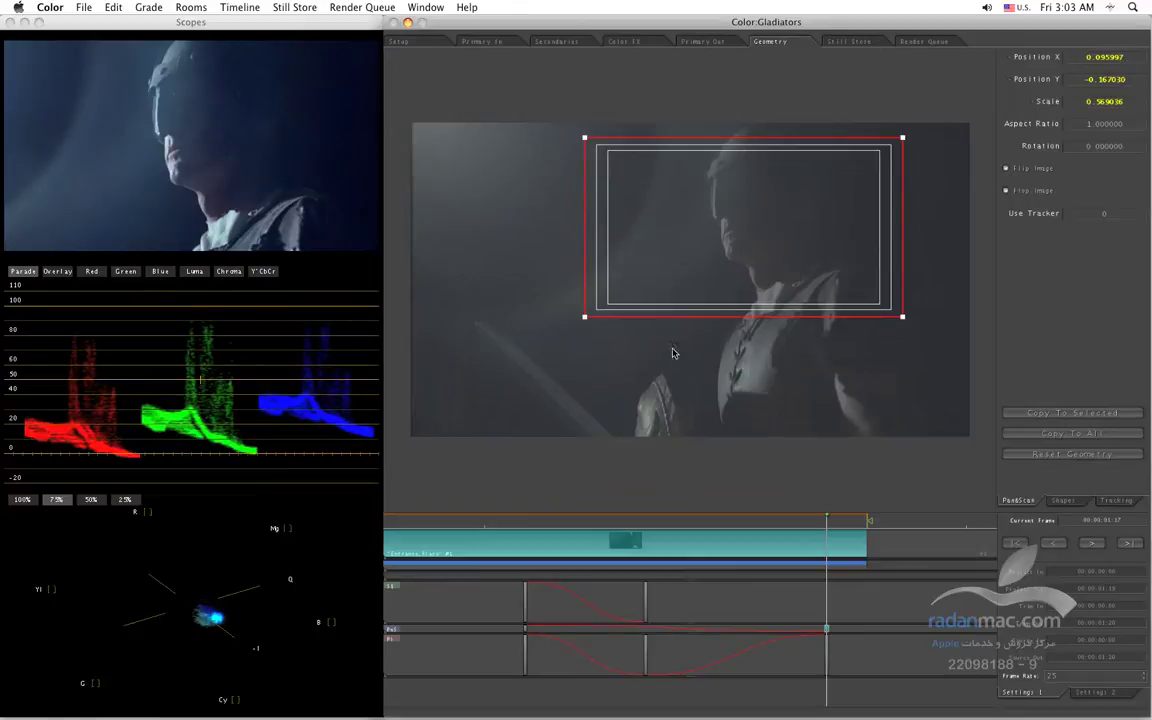
# Play back the clip to review the animated push-in, and enlarge the keyframe tracks to examine the pan and scan curve
pyautogui.click(245, 192)
pyautogui.press('space')
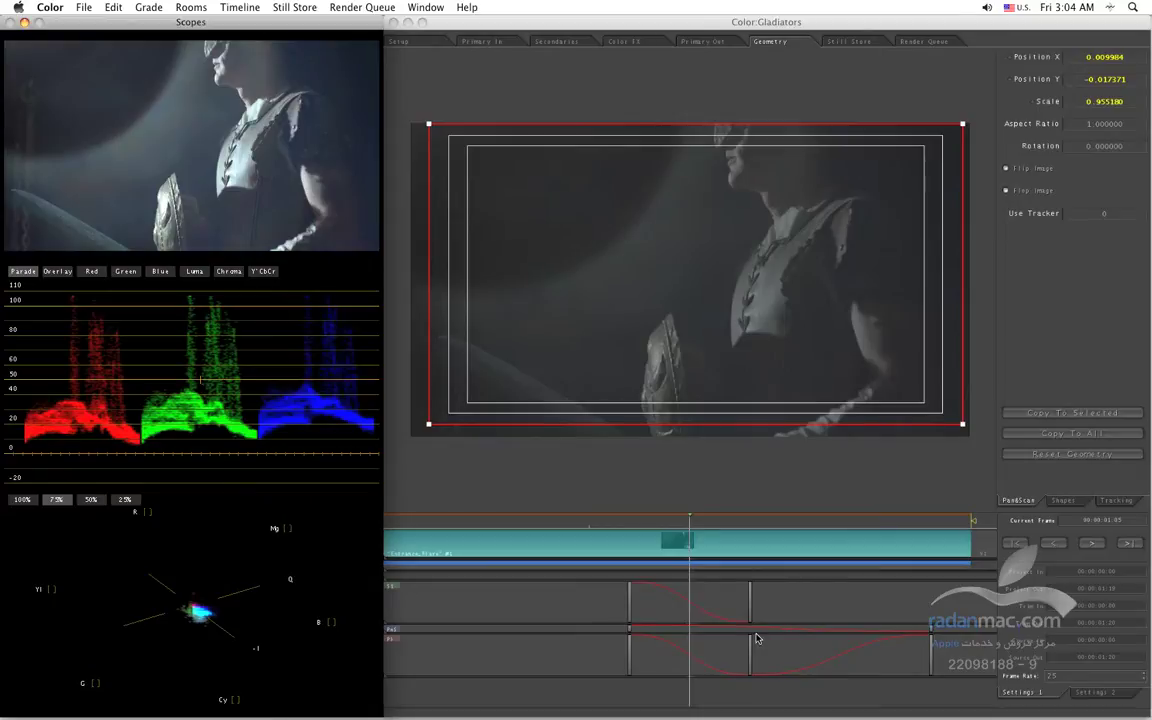
pyautogui.moveTo(753, 640); pyautogui.dragTo(756, 675)
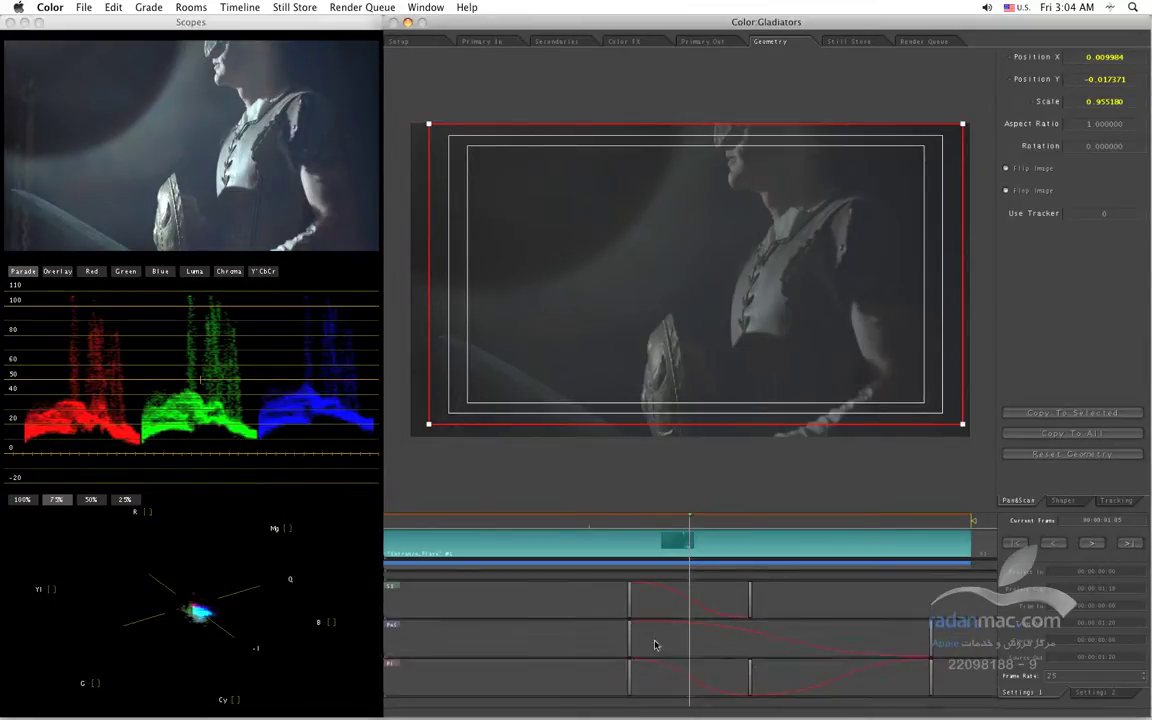